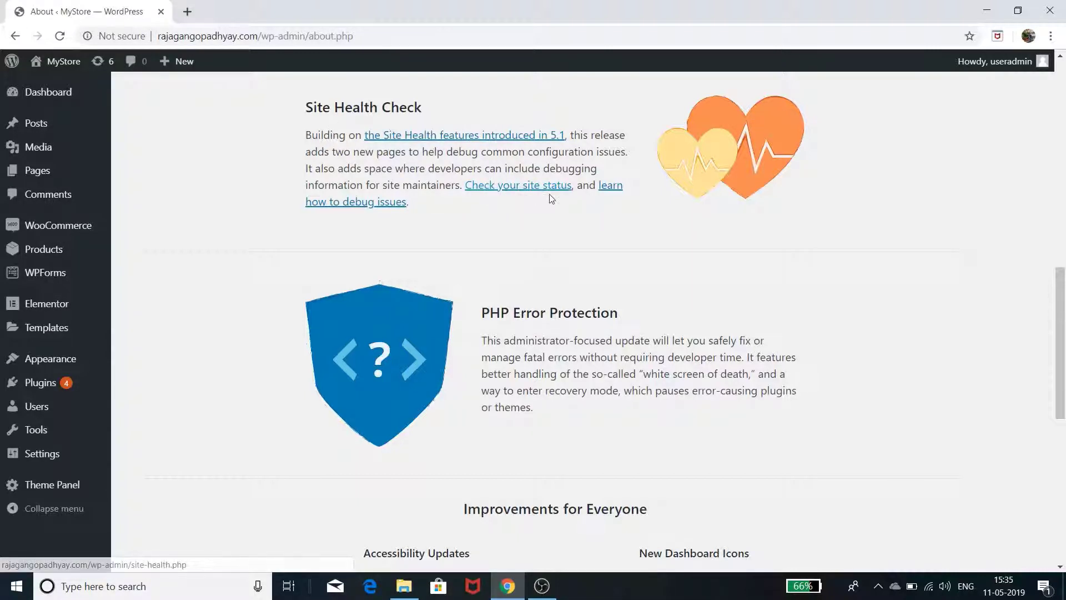
# Skim the WordPress 5.2 What's New page, including Site Health Check, and open the Site Health status page
pyautogui.scroll(10, 551, 199)
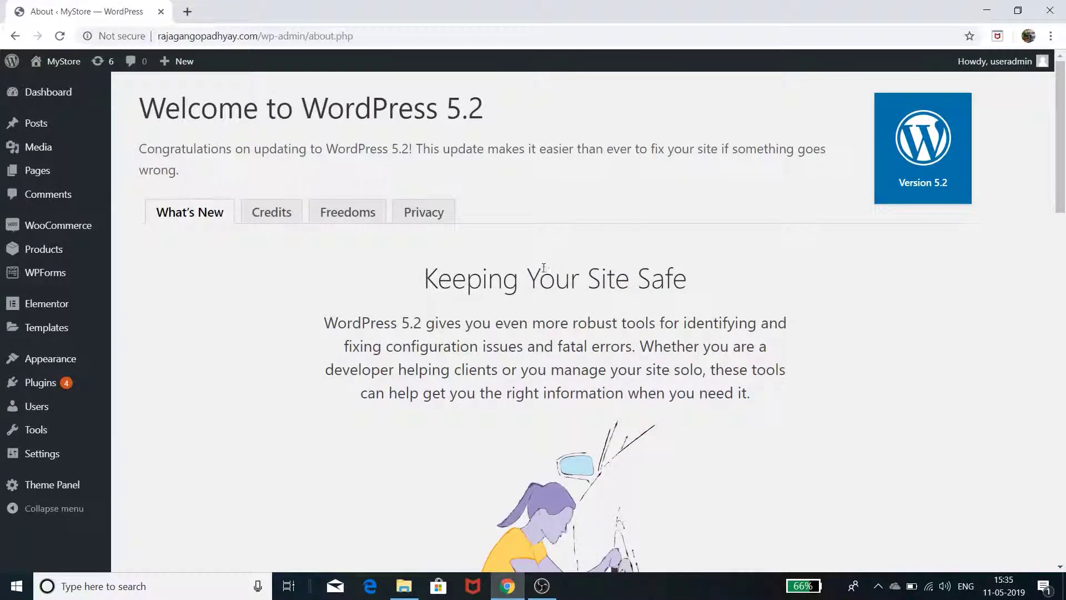
pyautogui.scroll(-15, 544, 271)
pyautogui.scroll(5, 547, 277)
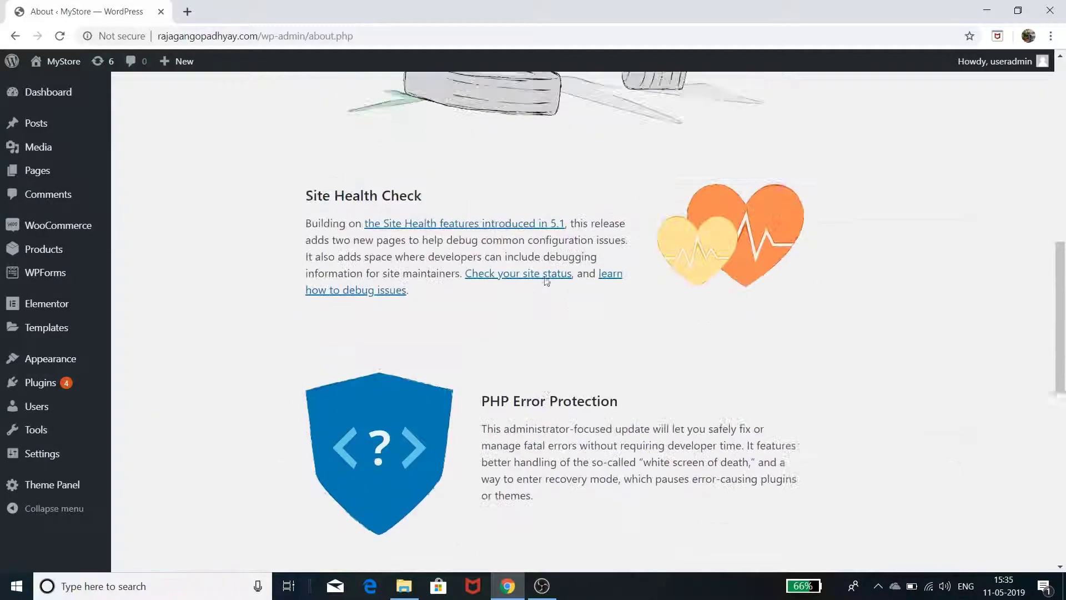
pyautogui.scroll(3, 547, 281)
pyautogui.scroll(-3, 545, 277)
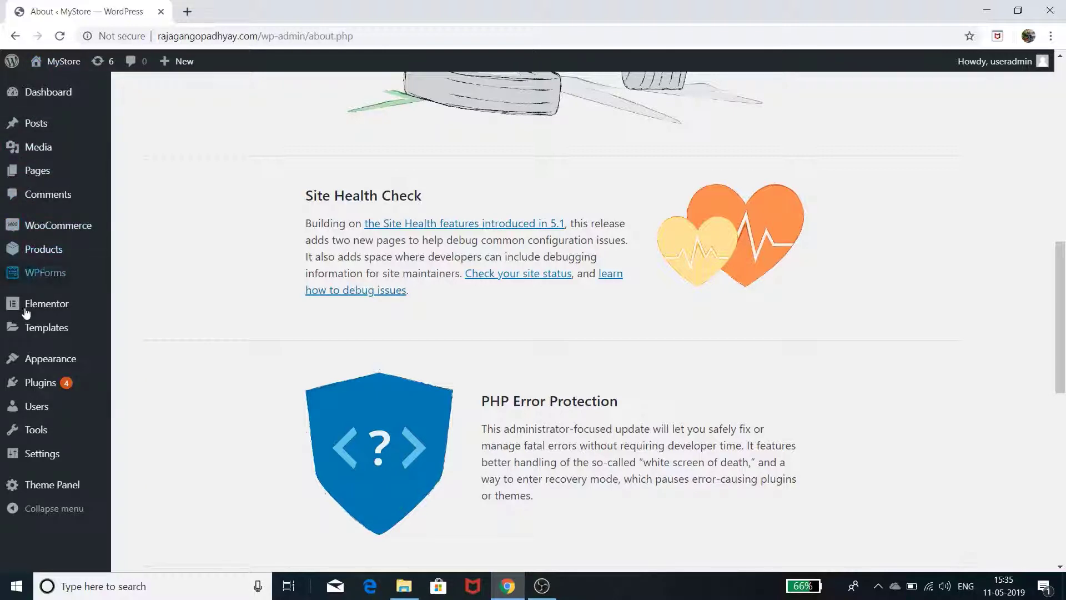
pyautogui.moveTo(35, 430)
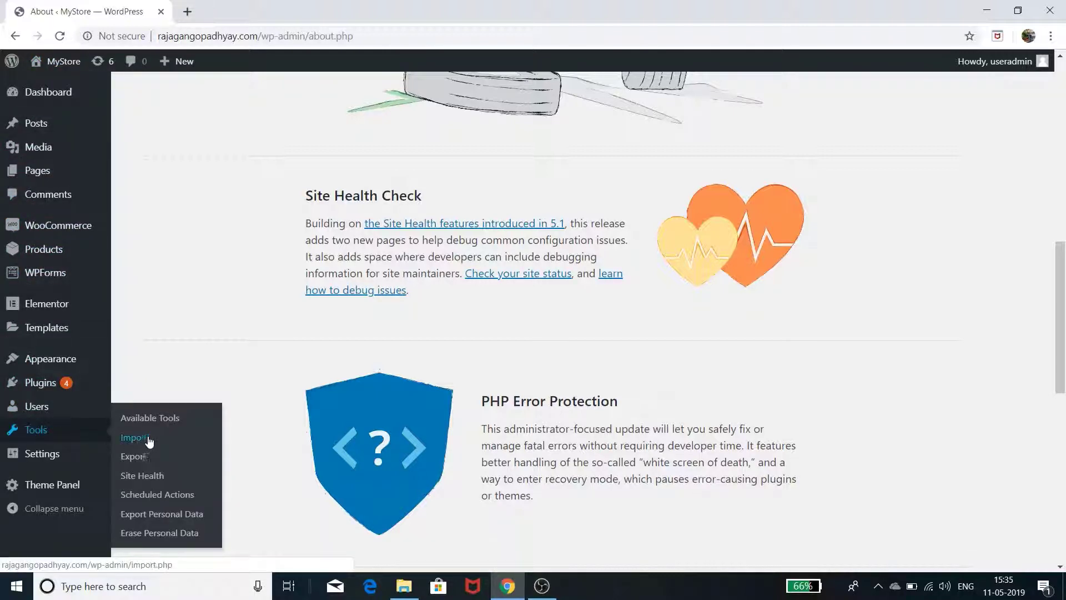
pyautogui.click(145, 478)
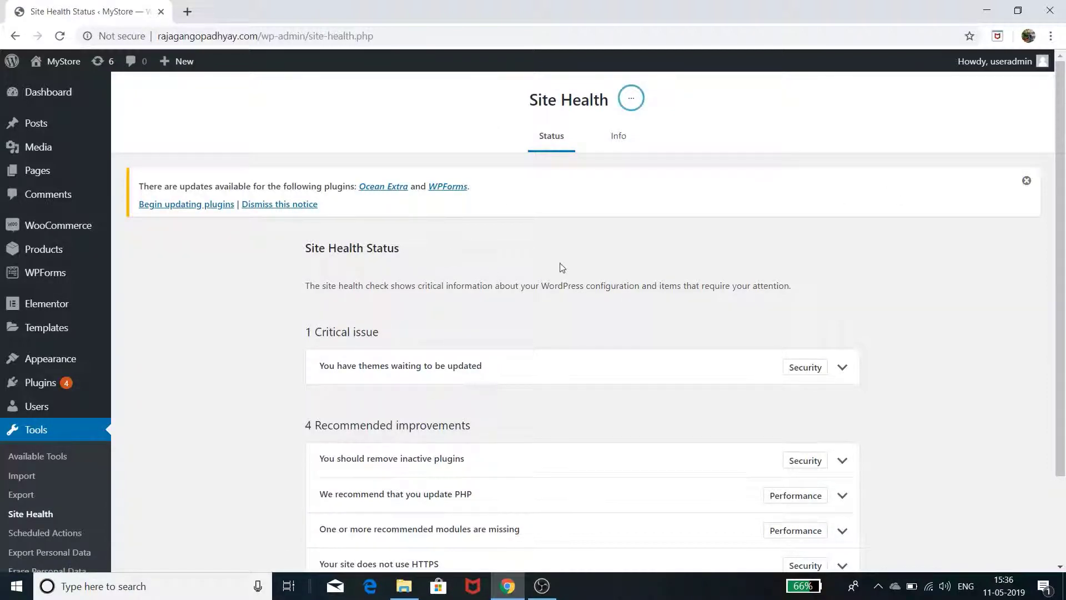
# Expand the critical issue about themes waiting to be updated, read its details, and collapse it
pyautogui.scroll(-1, 562, 267)
pyautogui.scroll(1, 573, 183)
pyautogui.scroll(-2, 622, 278)
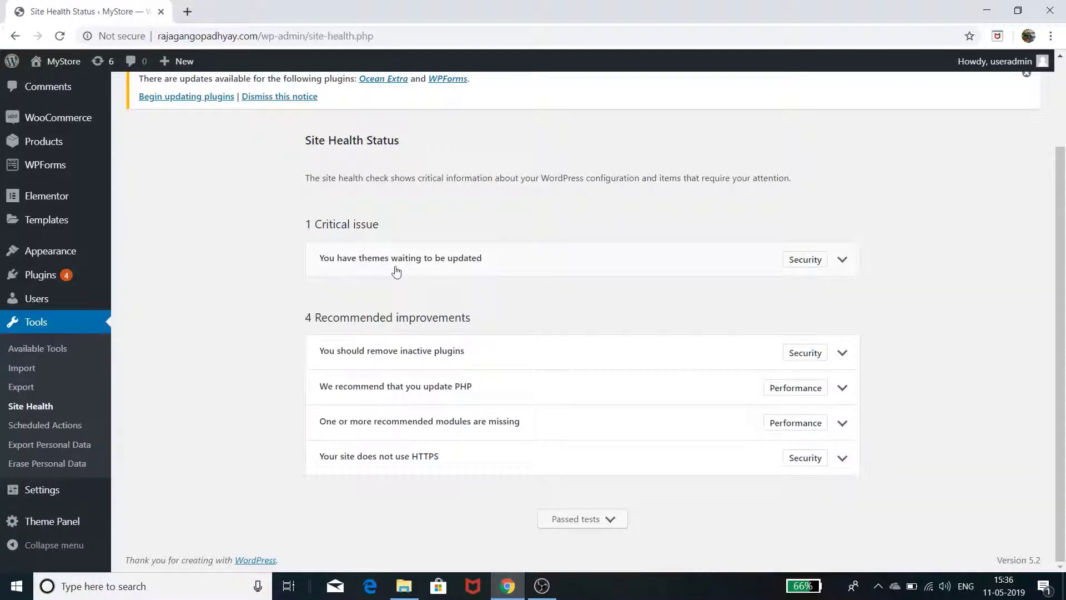
pyautogui.click(842, 260)
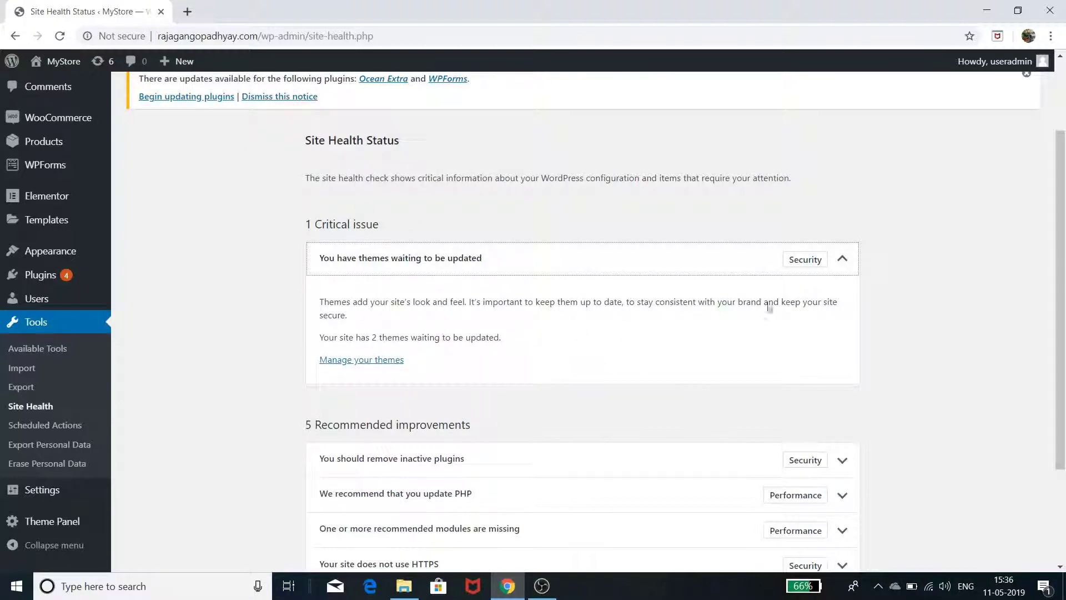
pyautogui.click(843, 259)
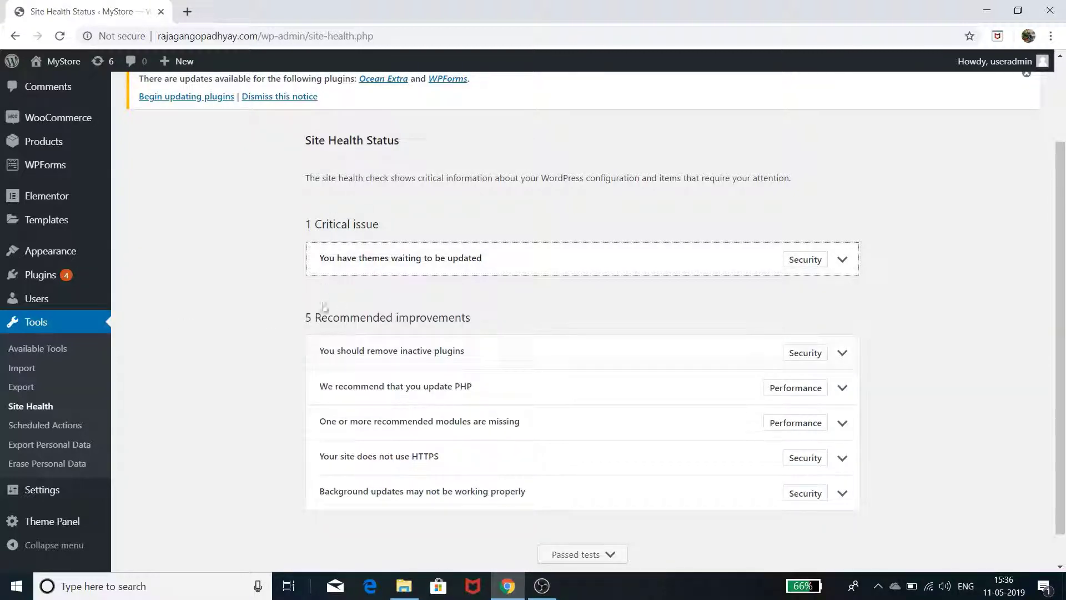
# Read the inactive plugins recommendation, highlighting "contact forms" and "ecommerce" in its description, and collapse it
pyautogui.scroll(-1, 456, 332)
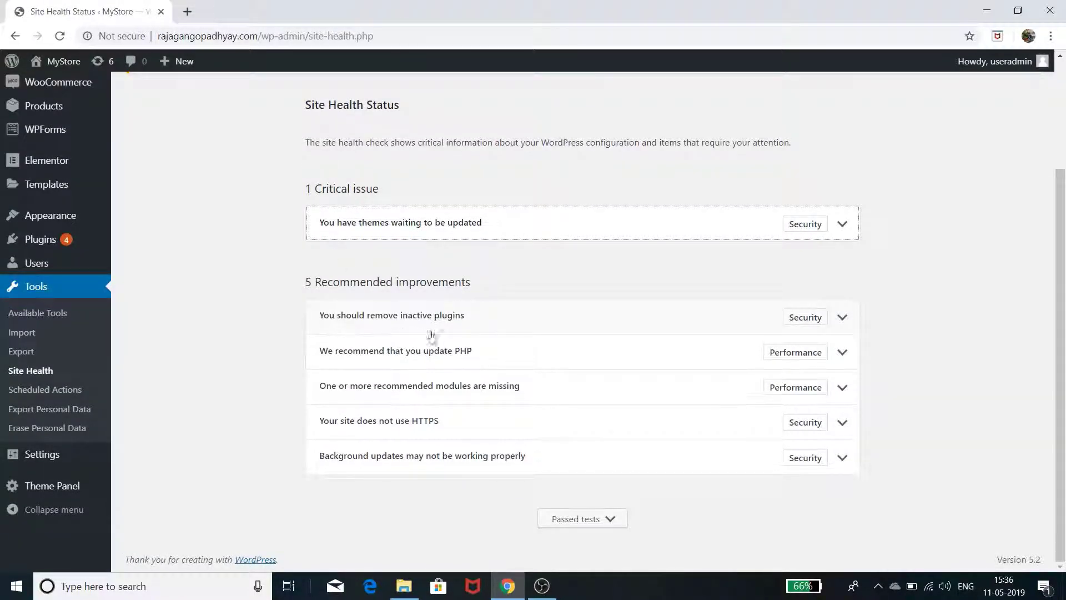
pyautogui.click(844, 318)
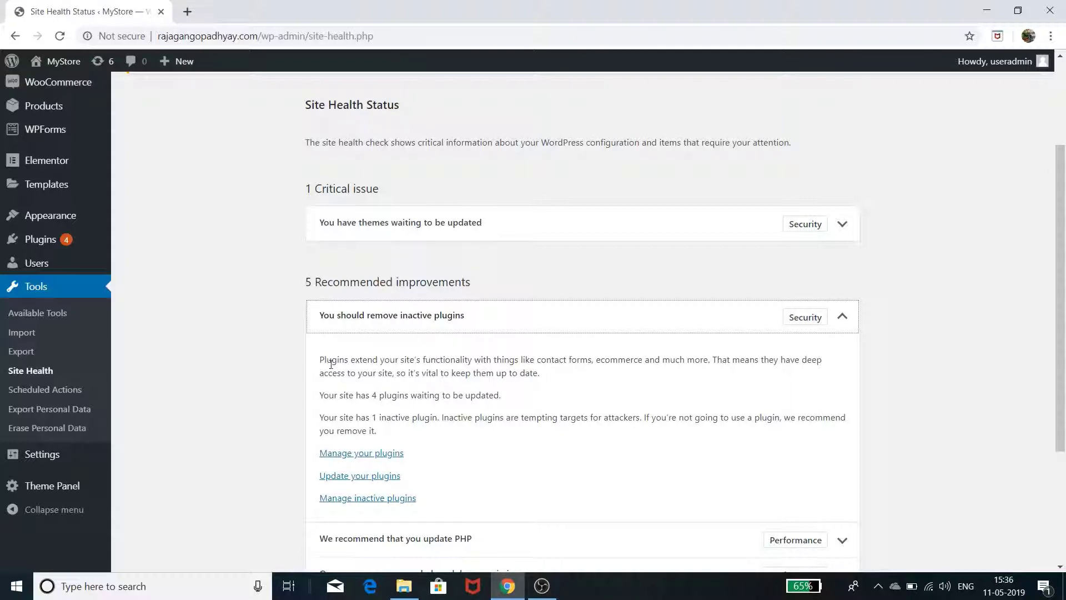
pyautogui.moveTo(539, 360); pyautogui.dragTo(645, 361)
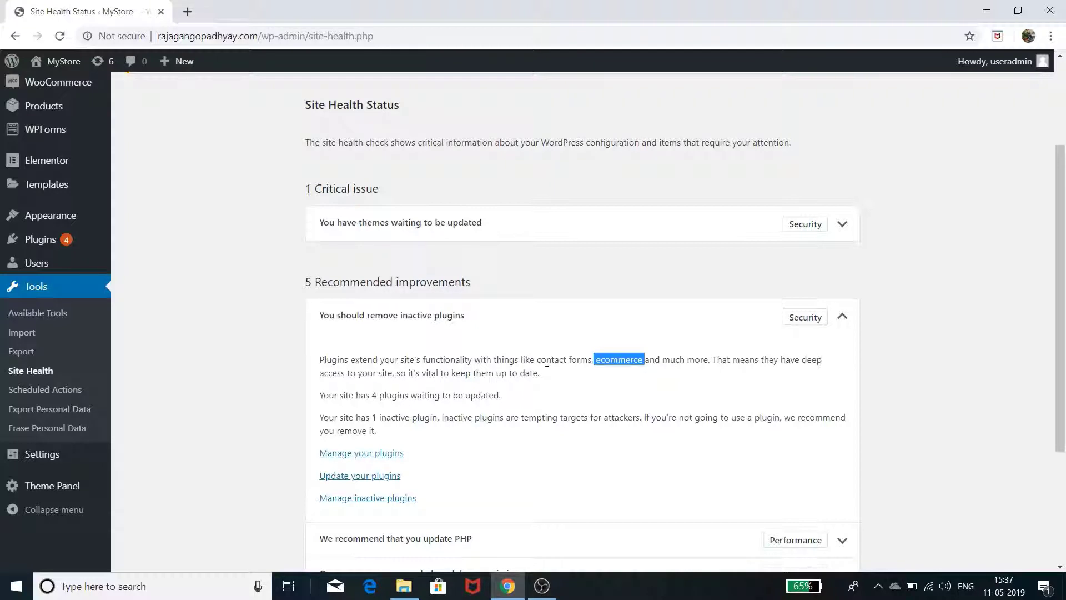
pyautogui.moveTo(536, 361); pyautogui.dragTo(588, 363)
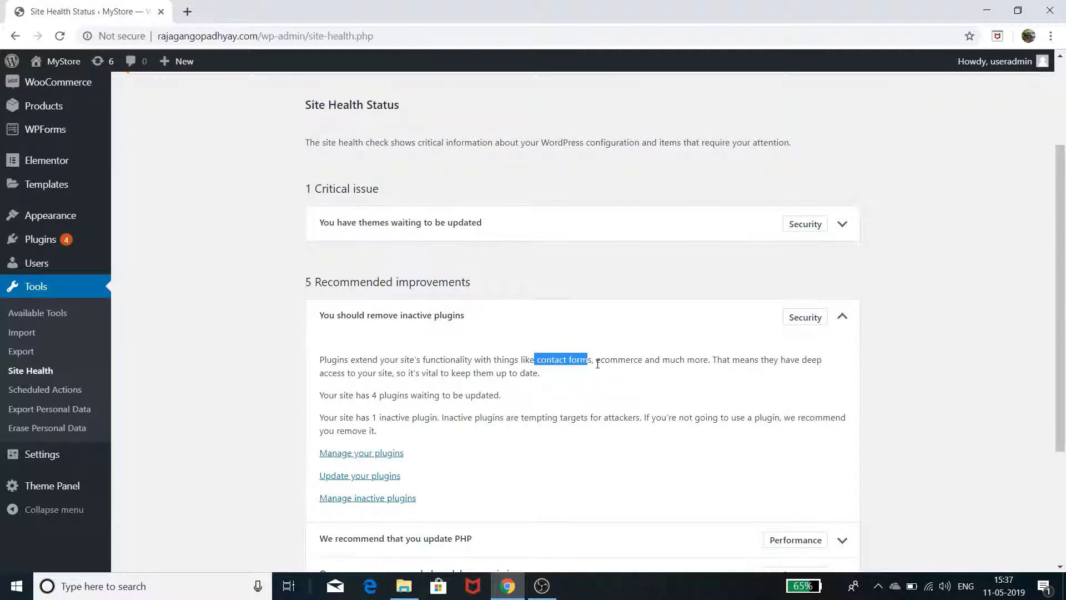
pyautogui.moveTo(596, 360); pyautogui.dragTo(644, 360)
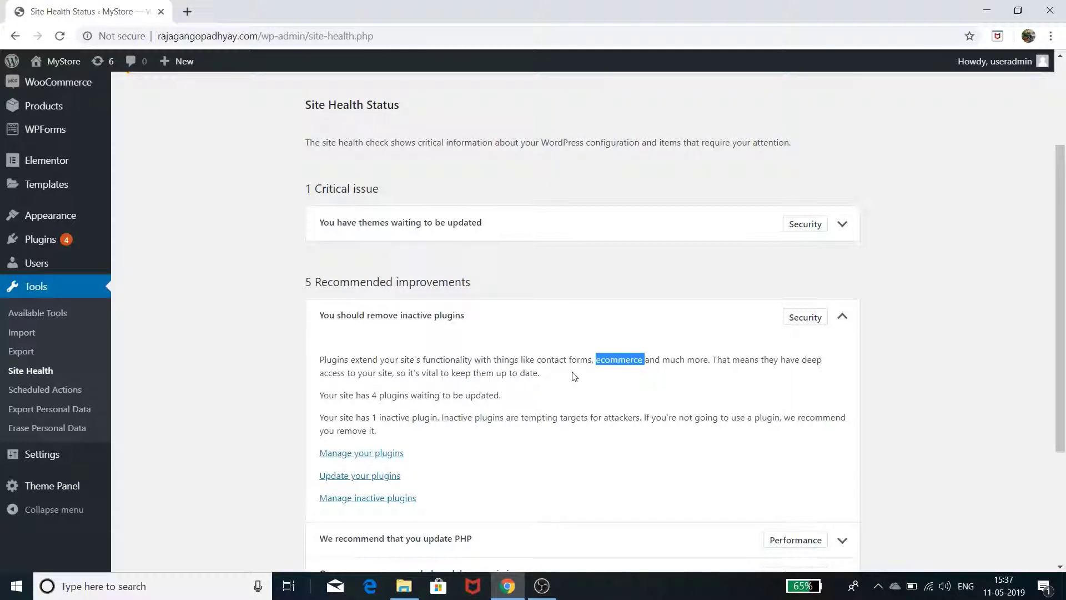
pyautogui.click(539, 360)
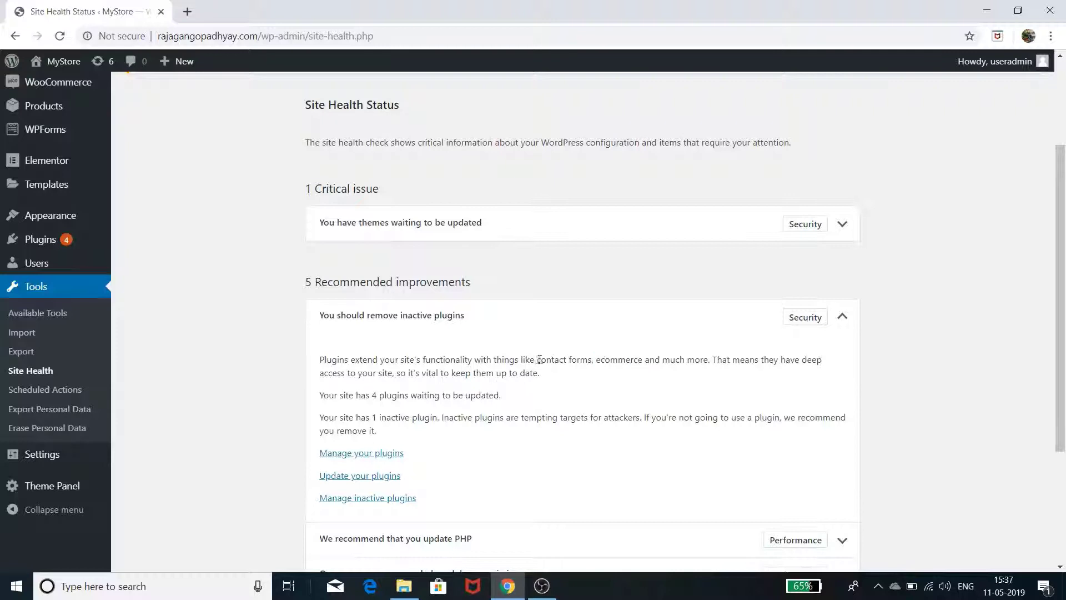
pyautogui.moveTo(539, 360); pyautogui.dragTo(591, 362)
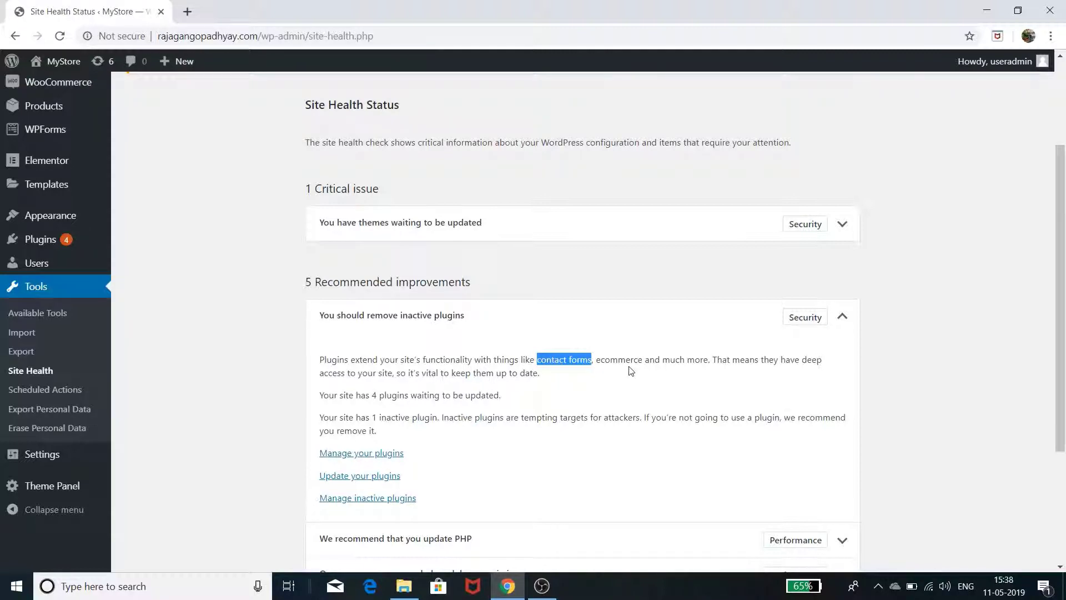
pyautogui.moveTo(601, 360); pyautogui.dragTo(646, 360)
pyautogui.click(678, 394)
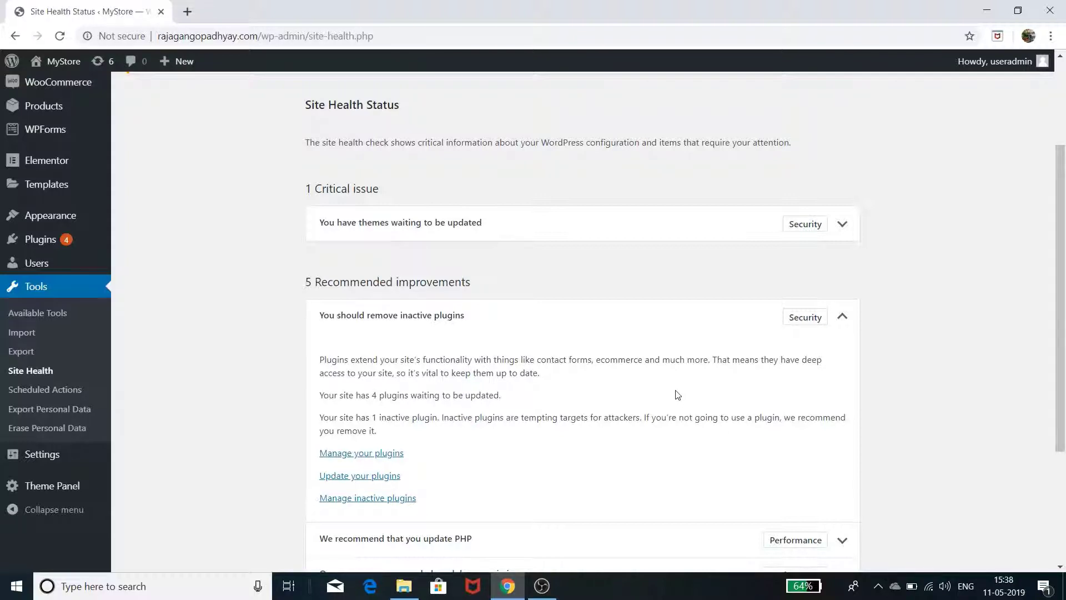
pyautogui.click(842, 316)
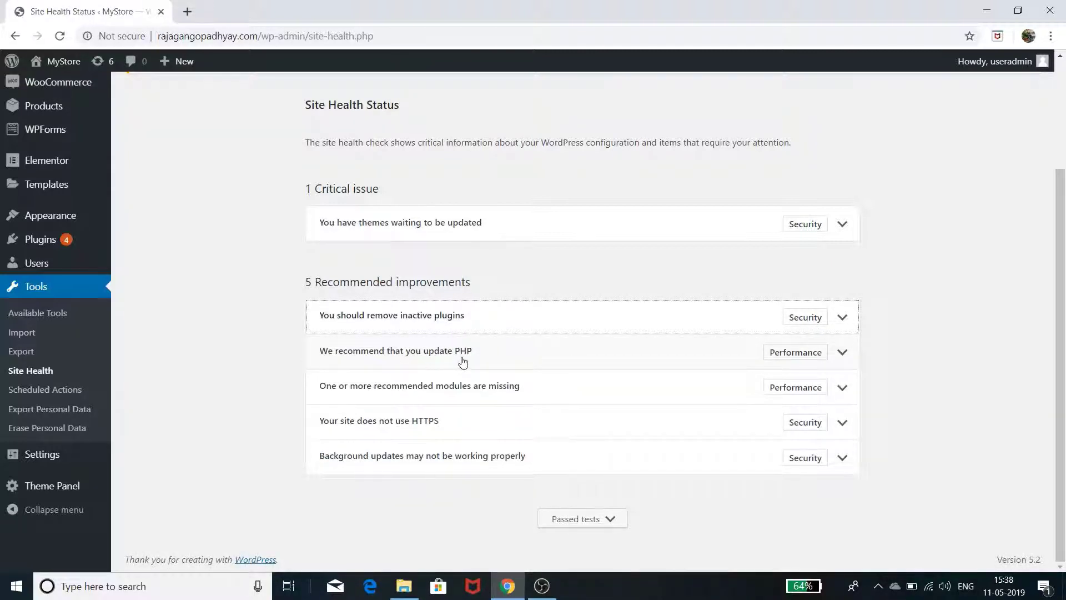
# Read the recommendation to update PHP, check the PHP version in the WampServer menu, and collapse the recommendation
pyautogui.click(842, 352)
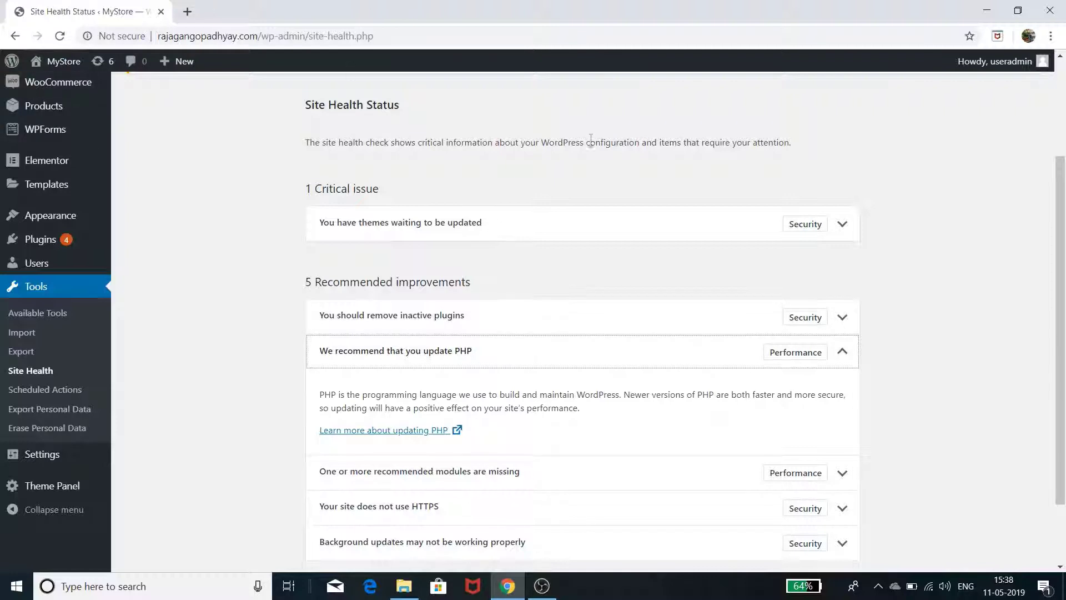
pyautogui.click(878, 584)
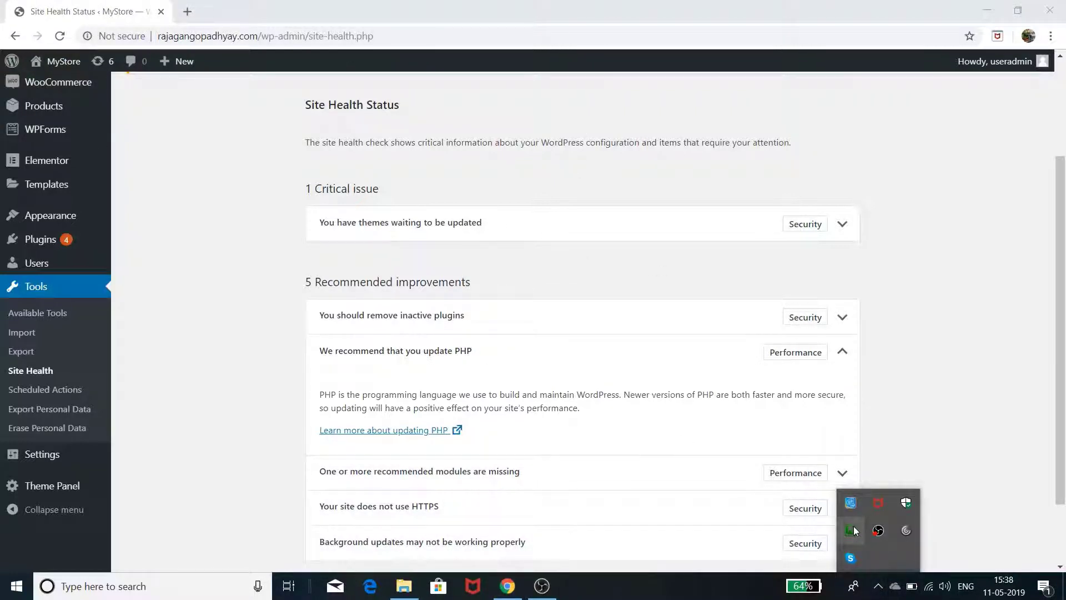
pyautogui.click(854, 529)
pyautogui.moveTo(932, 423)
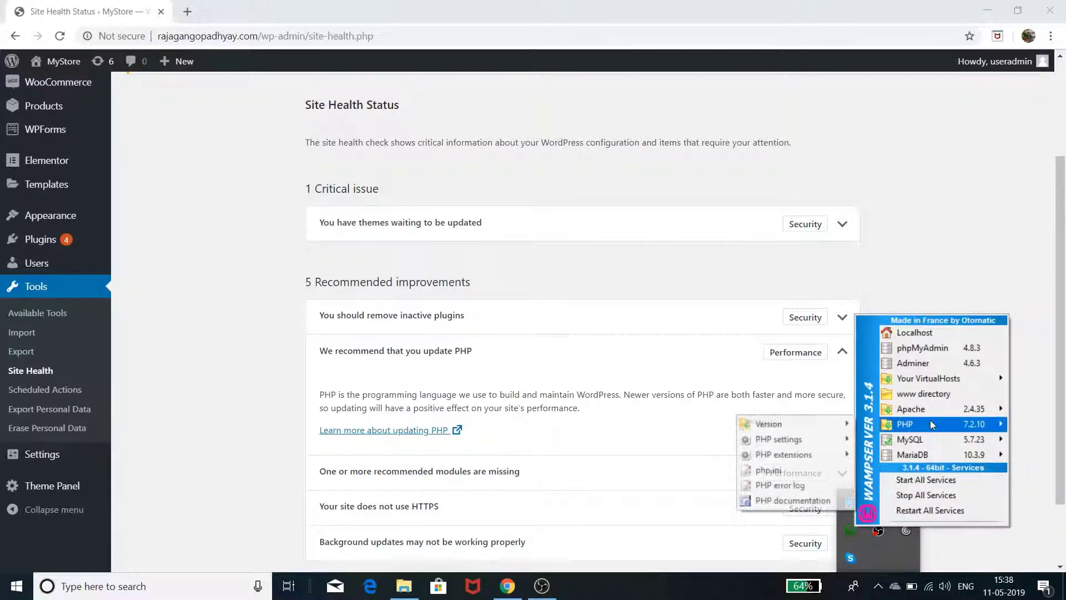
pyautogui.moveTo(978, 435)
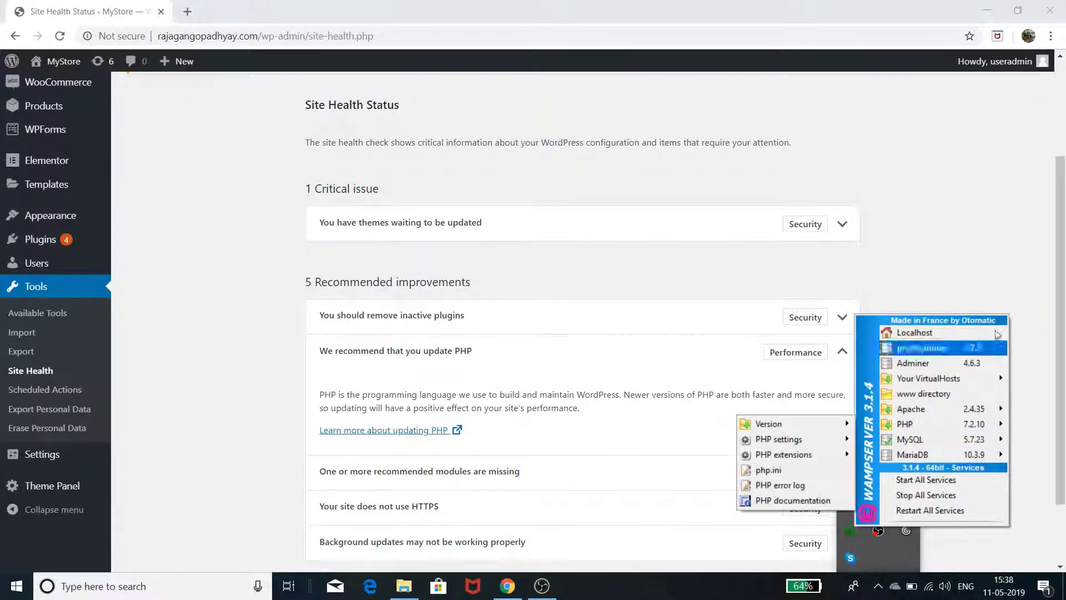
pyautogui.click(975, 241)
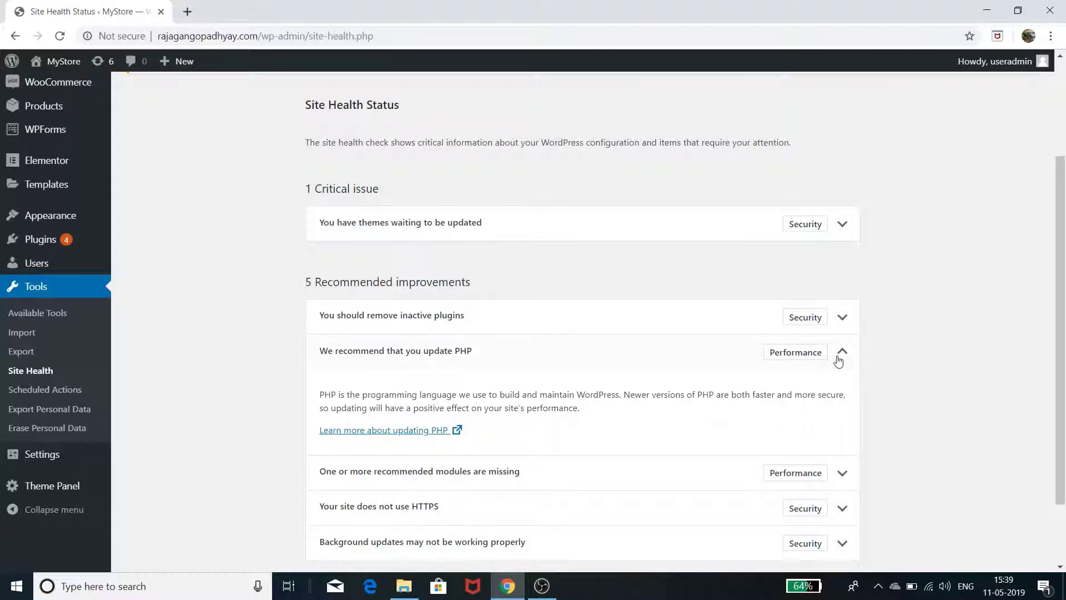
pyautogui.click(842, 351)
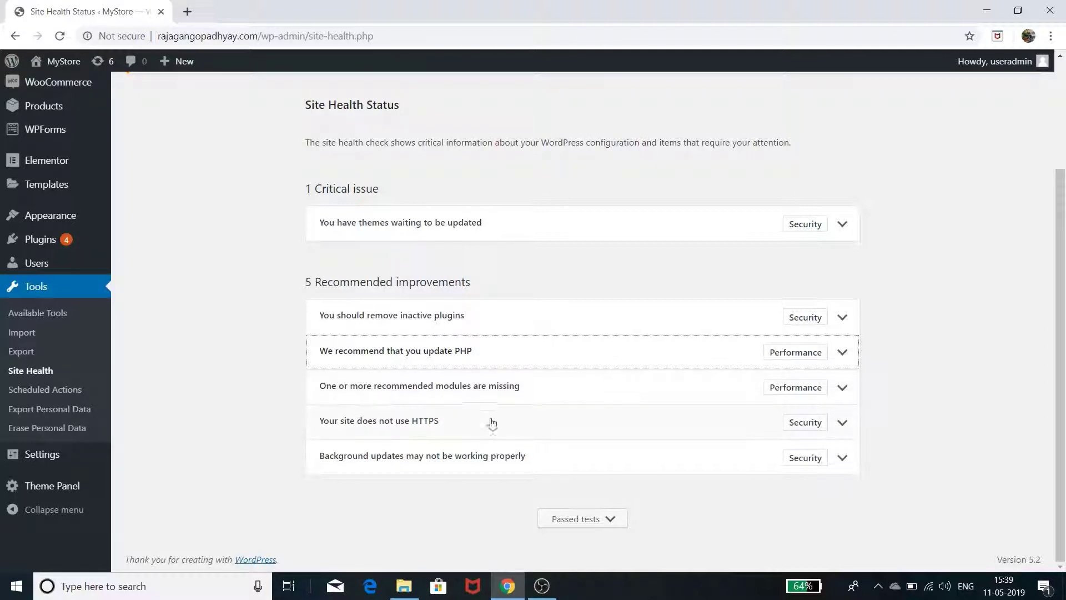
# Expand the recommendation about missing recommended modules, read its details, and collapse it
pyautogui.click(842, 391)
pyautogui.scroll(-2, 578, 429)
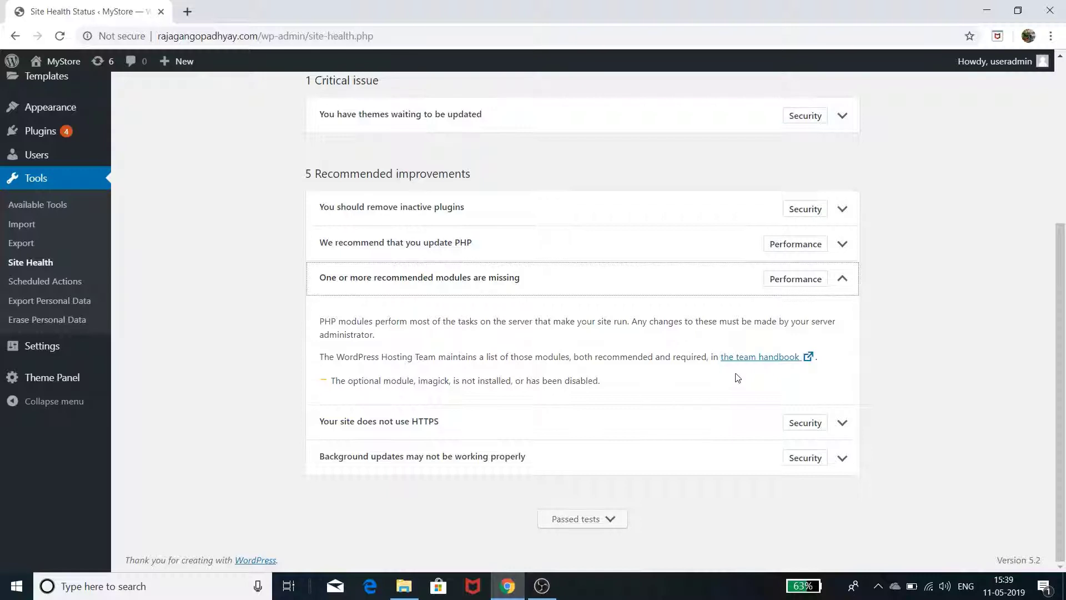
pyautogui.click(842, 281)
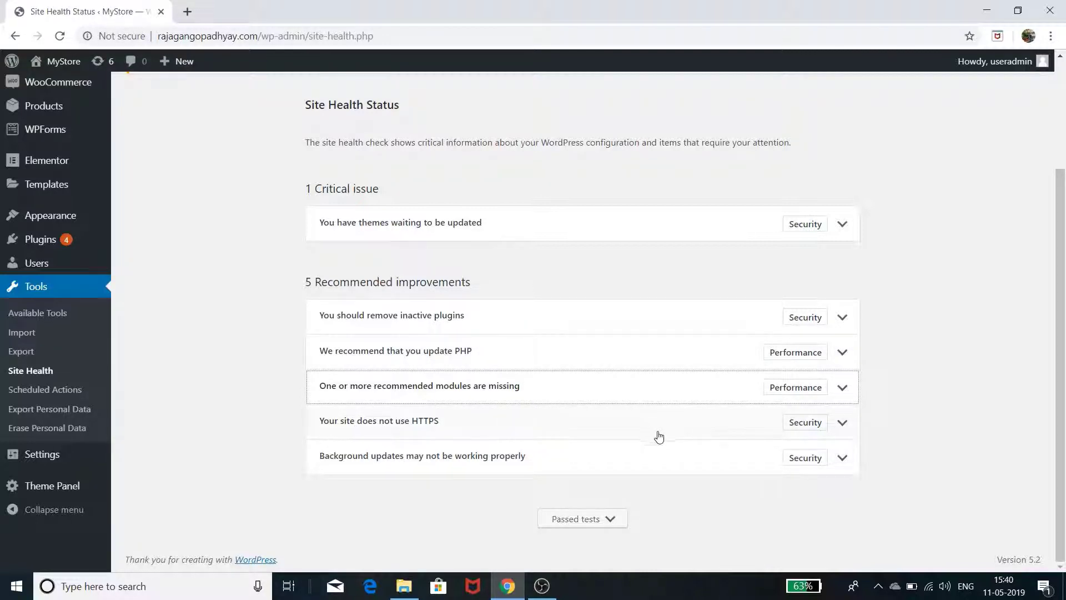
# Expand the "Your site does not use HTTPS" recommendation, highlight its explanation, and collapse it
pyautogui.click(430, 430)
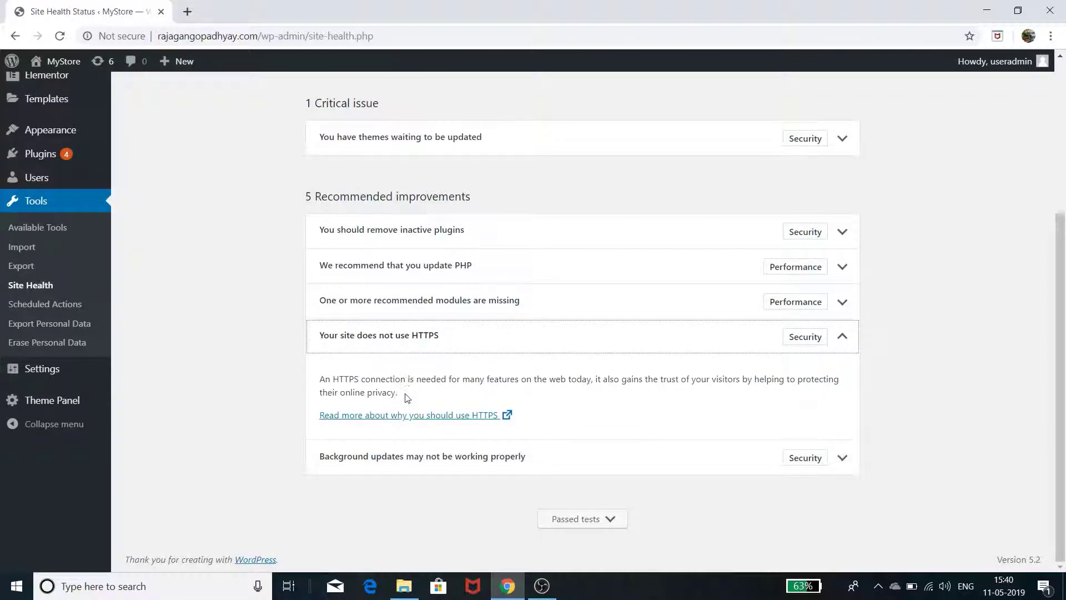
pyautogui.moveTo(406, 396); pyautogui.dragTo(321, 381)
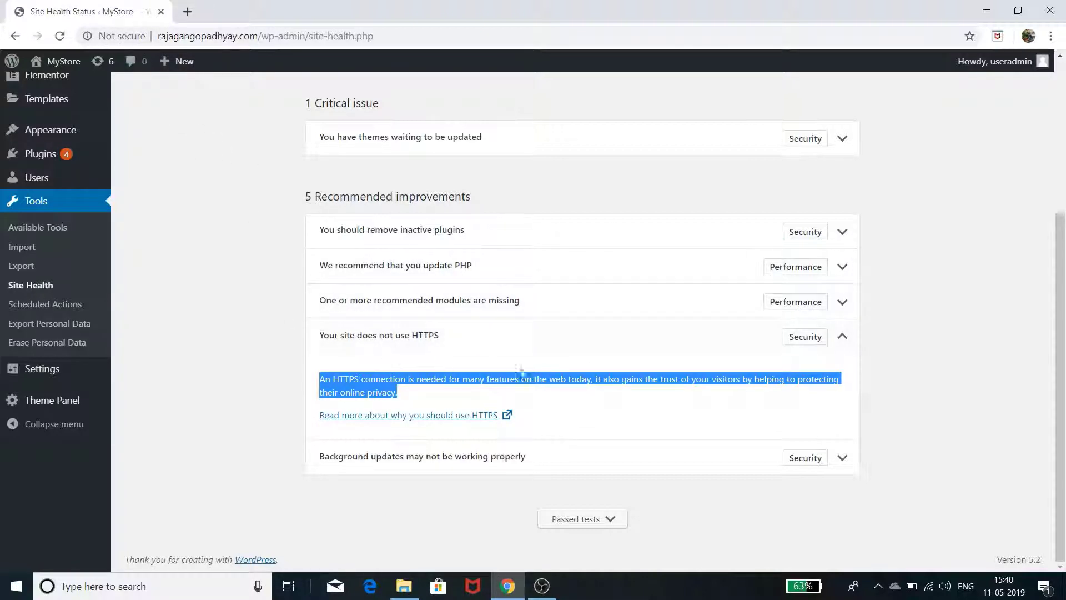
pyautogui.click(637, 342)
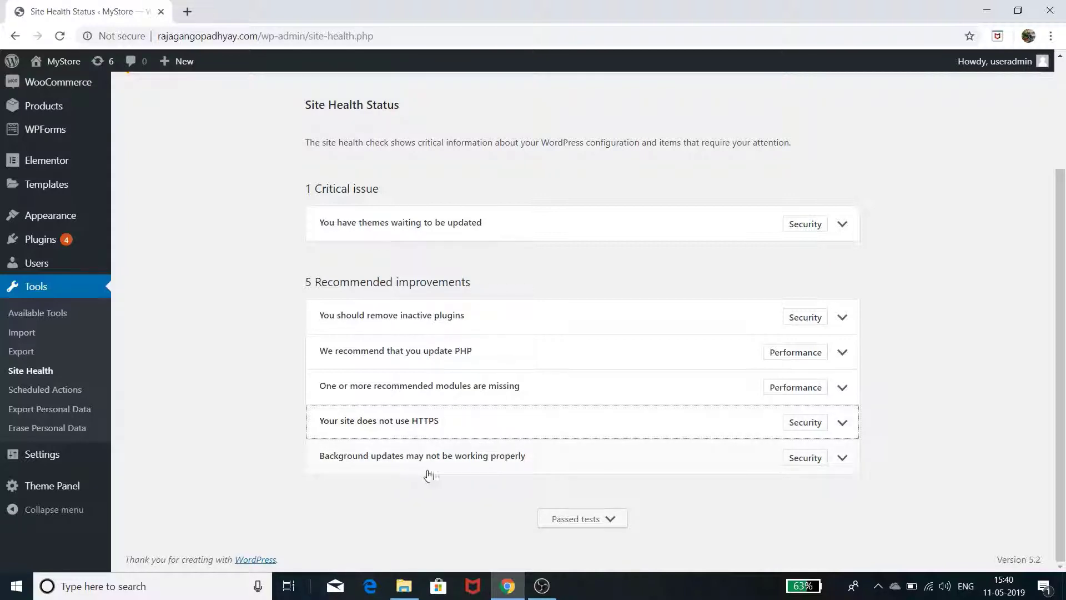
# Expand the recommendation about background updates, highlight its explanation and check results, and collapse it
pyautogui.click(742, 467)
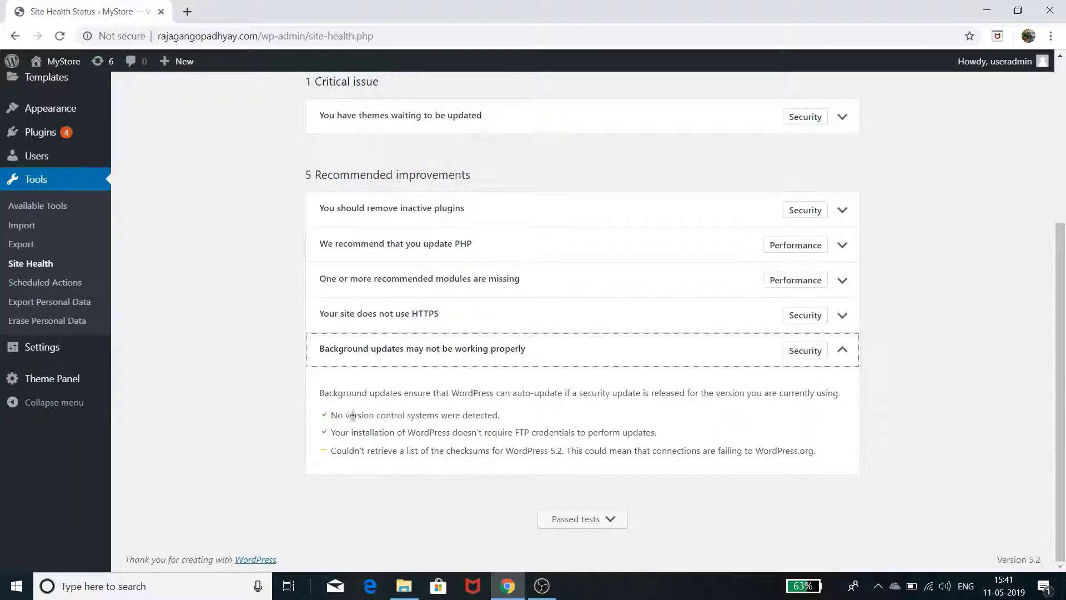
pyautogui.moveTo(333, 393); pyautogui.dragTo(836, 475)
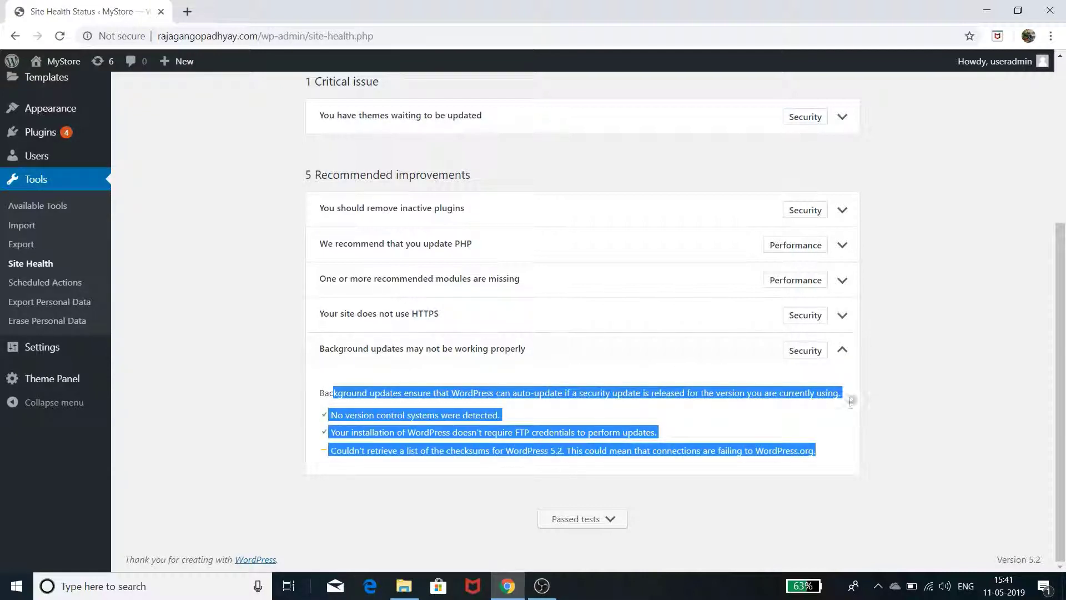
pyautogui.click(842, 350)
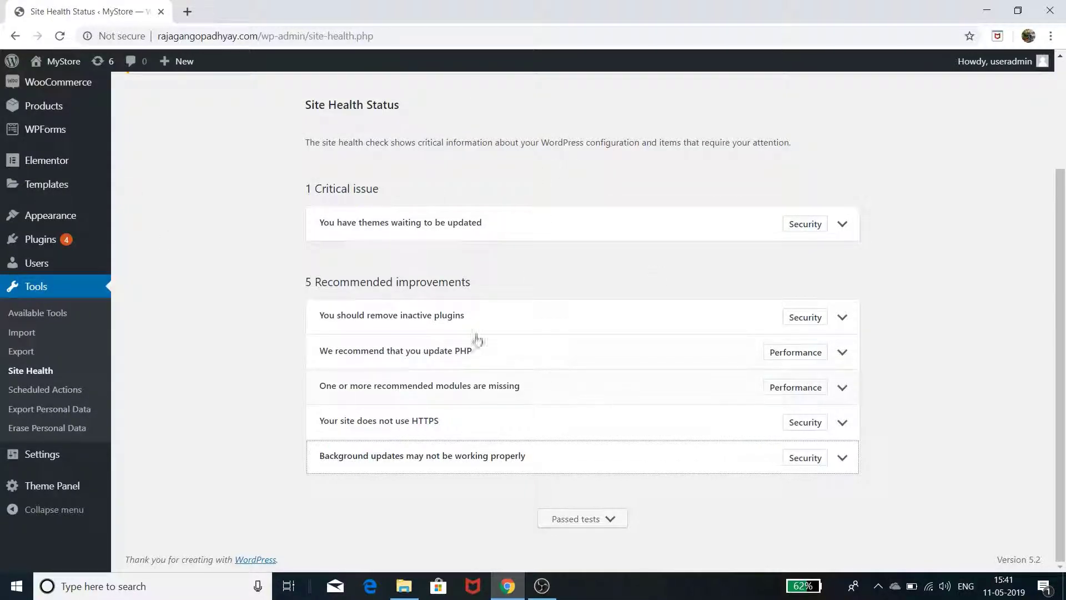
# Check the overall Site Health score, then expand the passed tests and review the items with no issues
pyautogui.scroll(3, 544, 316)
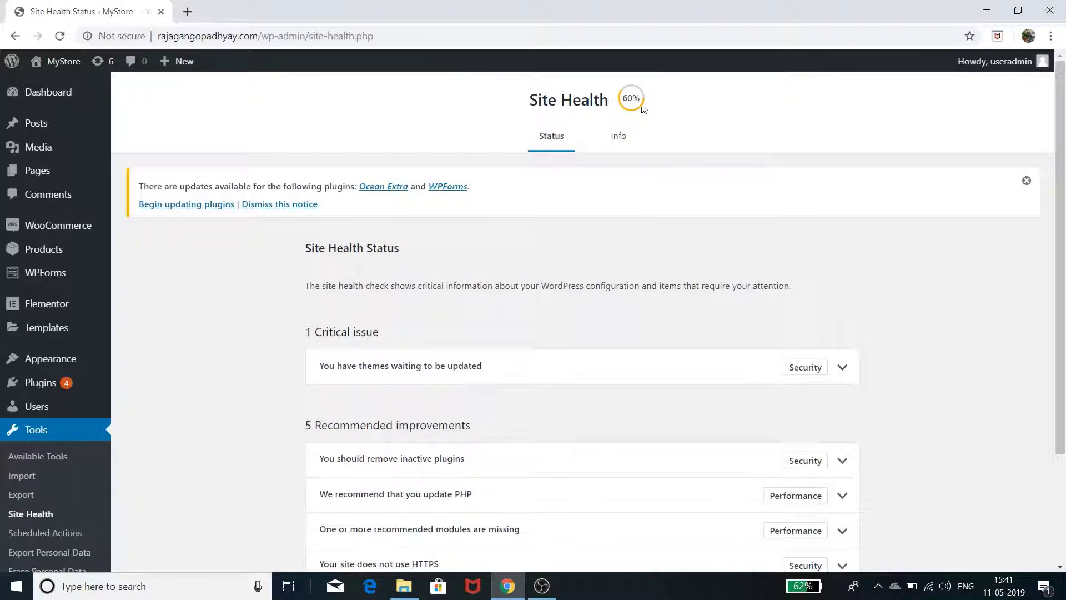
pyautogui.scroll(-3, 644, 280)
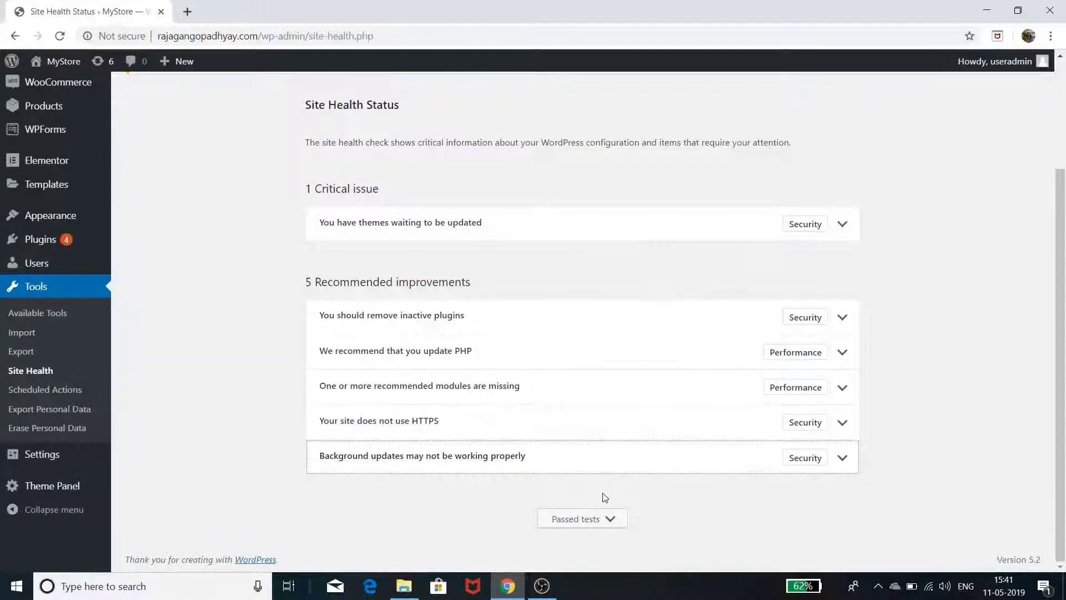
pyautogui.click(611, 522)
pyautogui.scroll(-8, 636, 407)
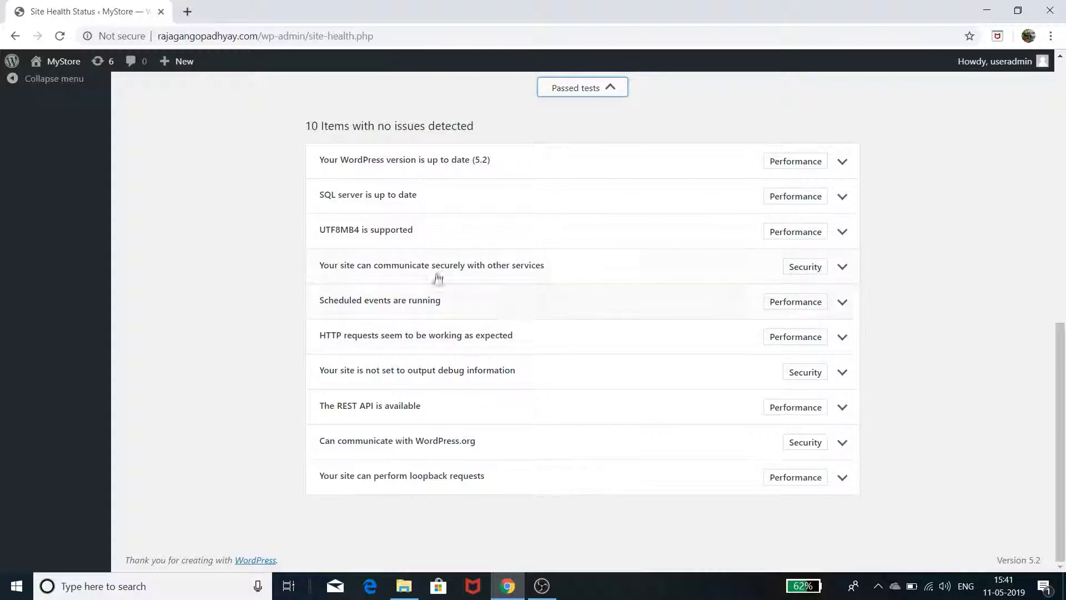
pyautogui.scroll(4, 502, 334)
pyautogui.scroll(4, 503, 335)
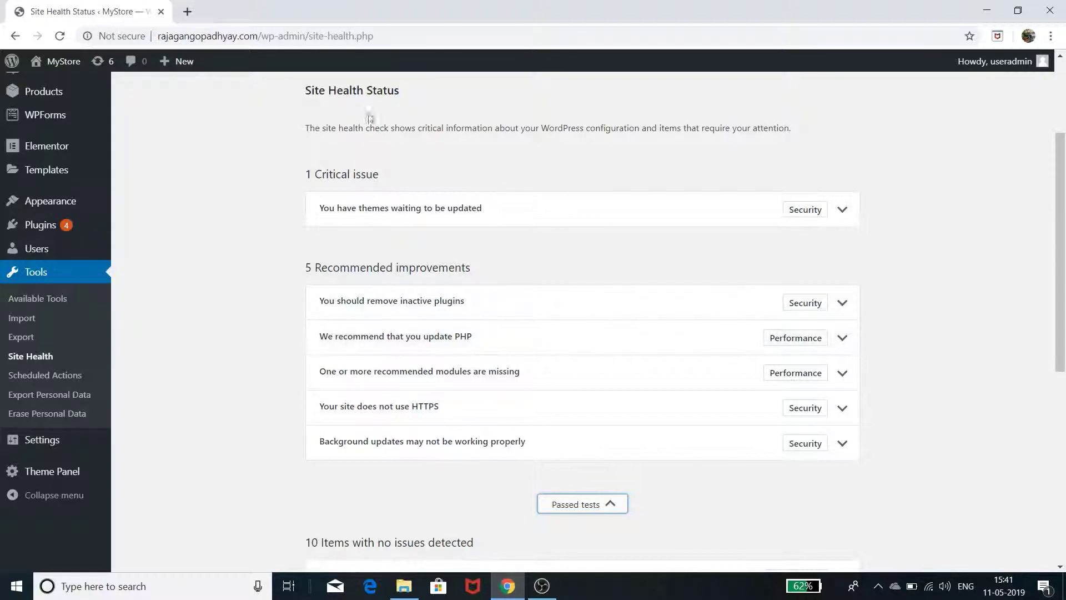
# Look over the critical issue, the recommended improvements and the passed tests on the Site Health status page once more
pyautogui.scroll(4, 439, 288)
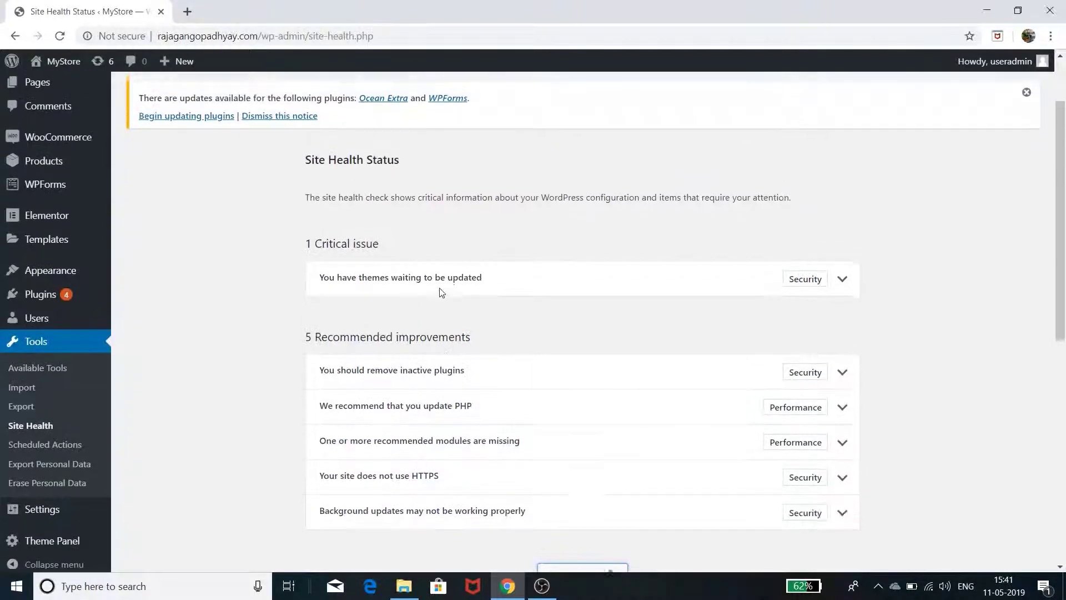
pyautogui.scroll(-10, 438, 289)
pyautogui.scroll(-2, 441, 297)
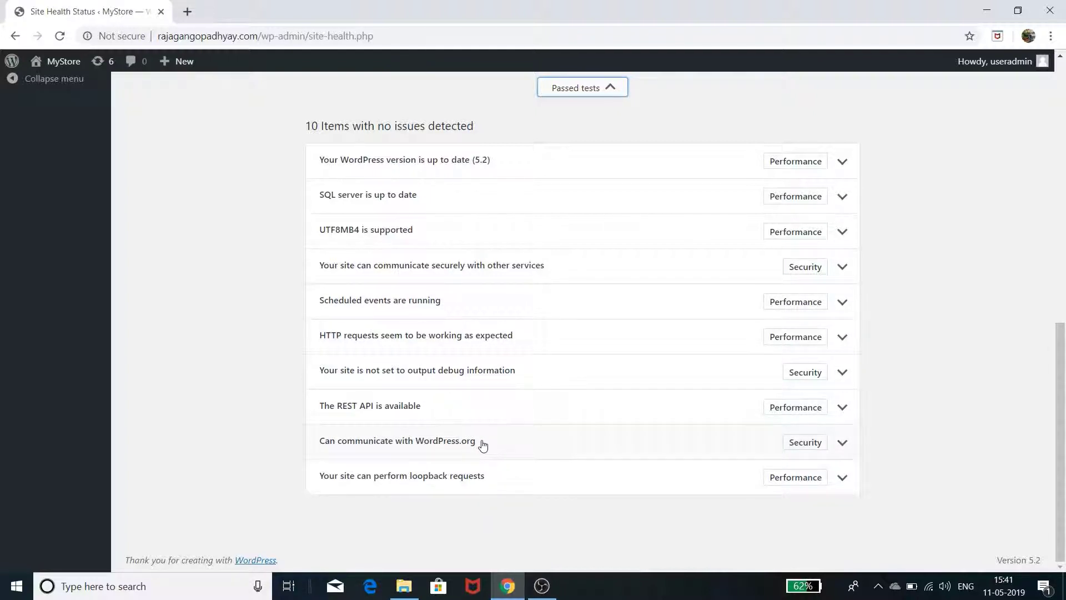
pyautogui.scroll(10, 482, 404)
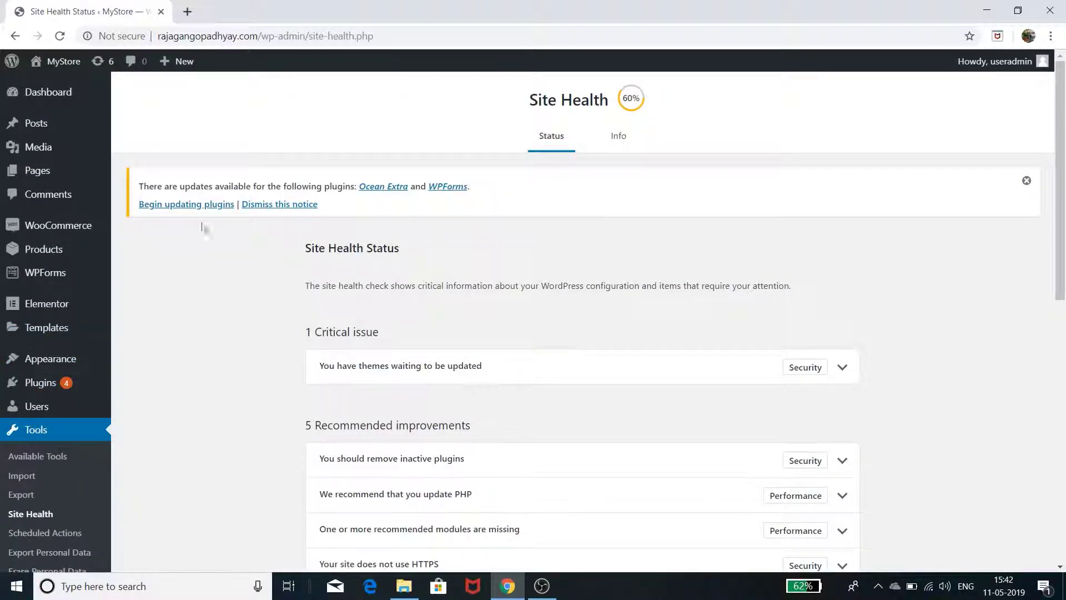
pyautogui.scroll(-1, 494, 422)
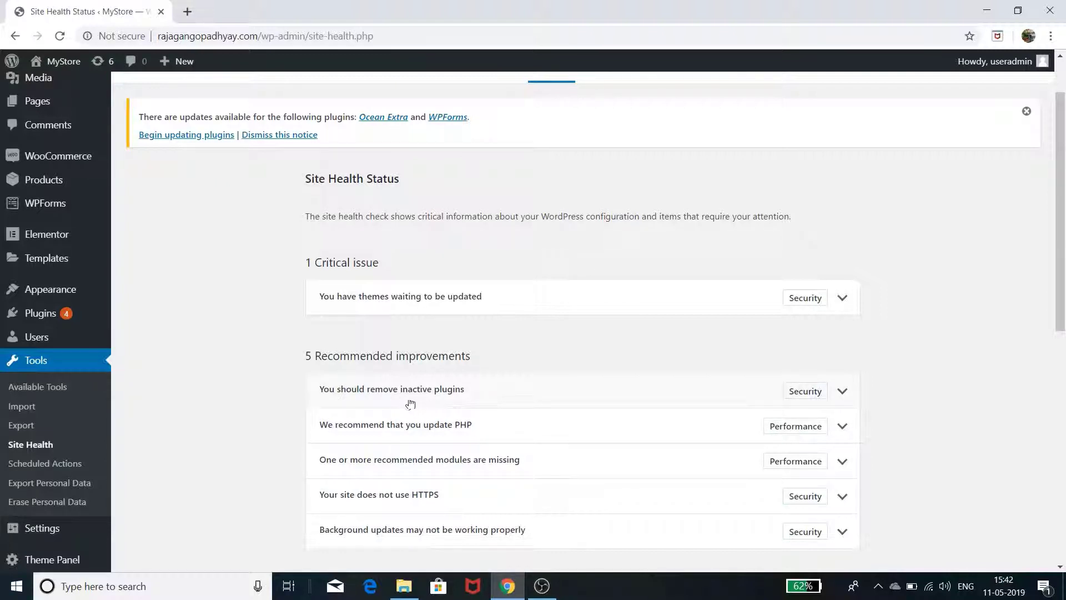
# Open the Plugins page in a new browser tab and find the inactive plugin in the list
pyautogui.rightClick(52, 316)
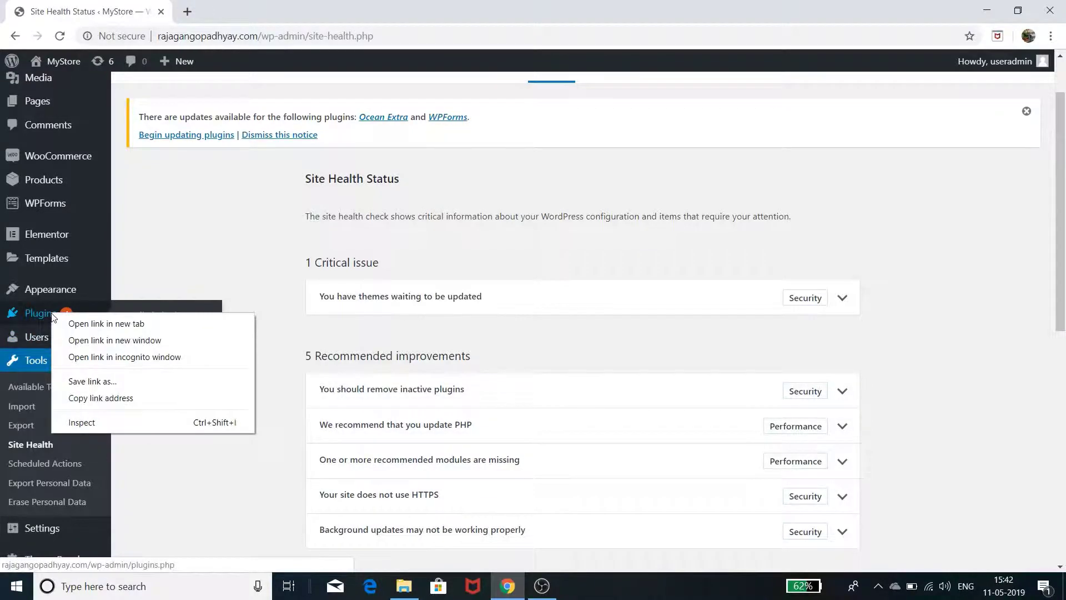
pyautogui.click(107, 323)
pyautogui.click(242, 21)
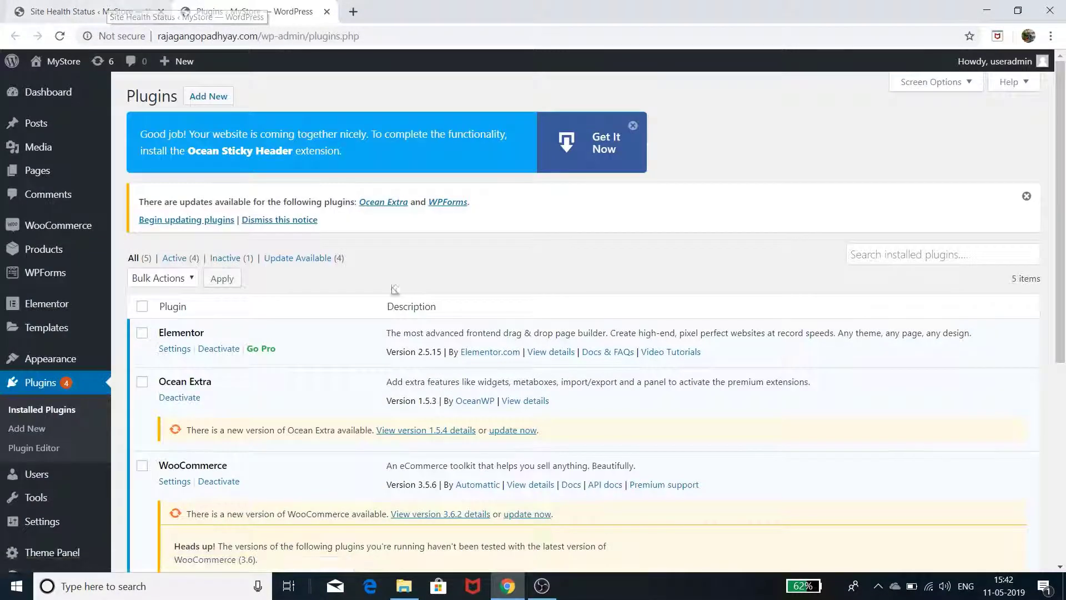
pyautogui.scroll(-2, 421, 327)
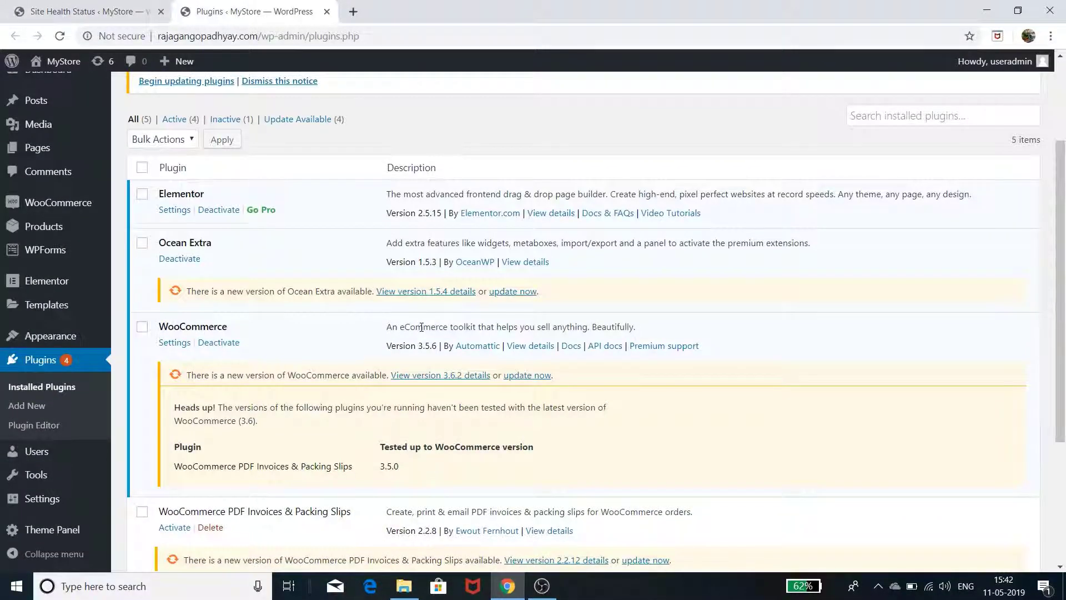
pyautogui.scroll(-2, 421, 327)
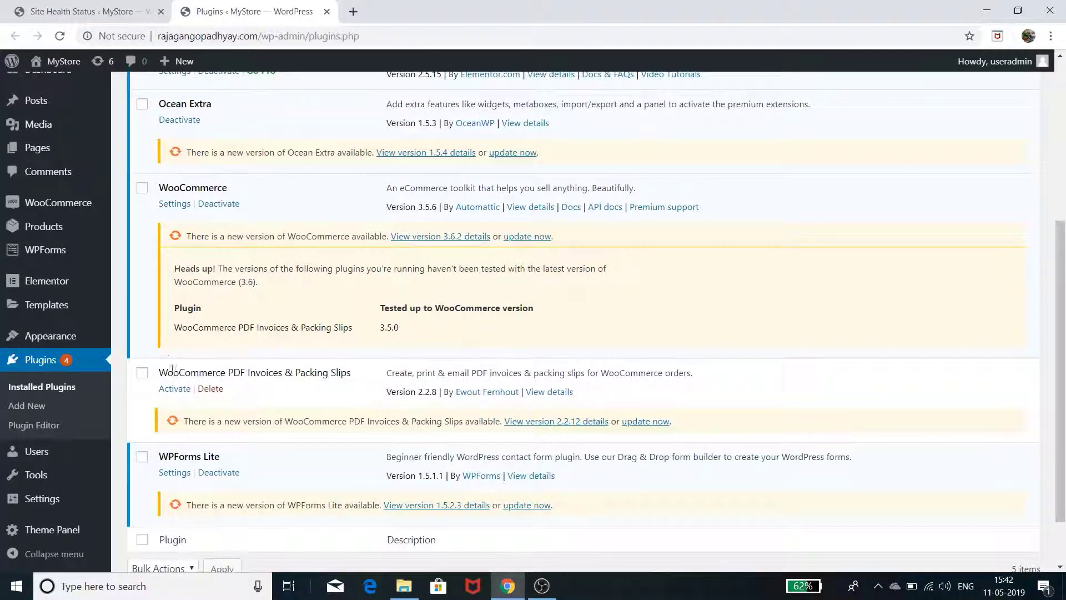
# Delete the inactive WooCommerce PDF Invoices & Packing Slips plugin together with its data
pyautogui.click(143, 376)
pyautogui.scroll(-2, 479, 348)
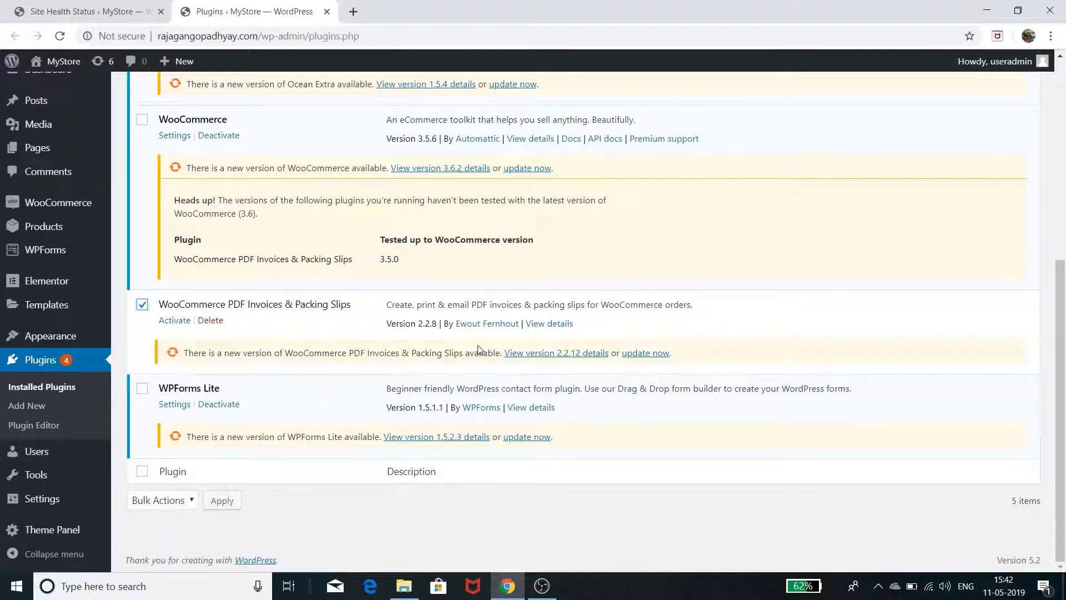
pyautogui.click(211, 320)
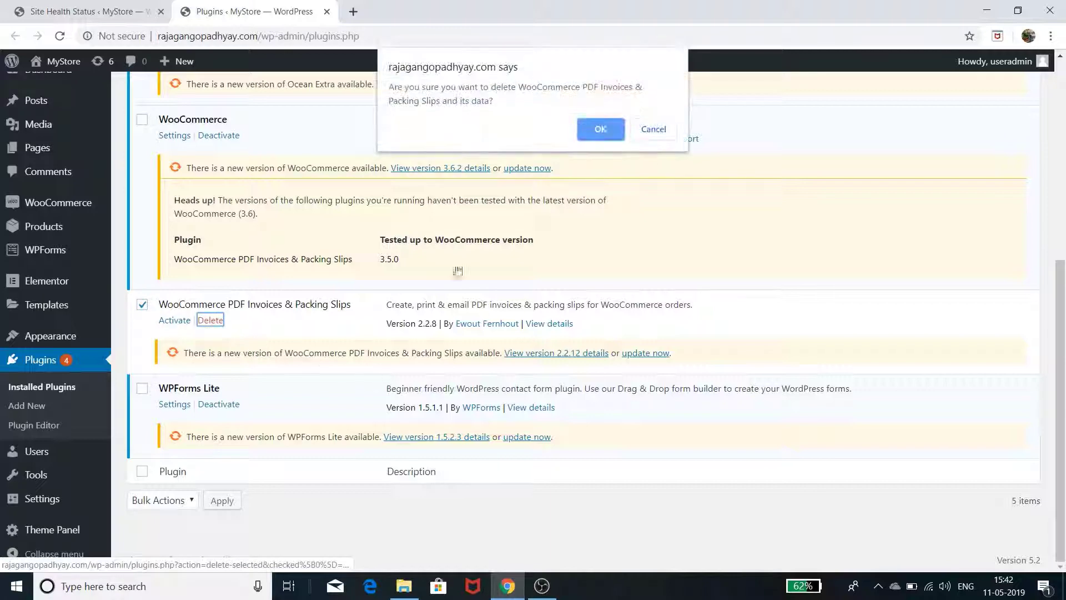
pyautogui.click(600, 129)
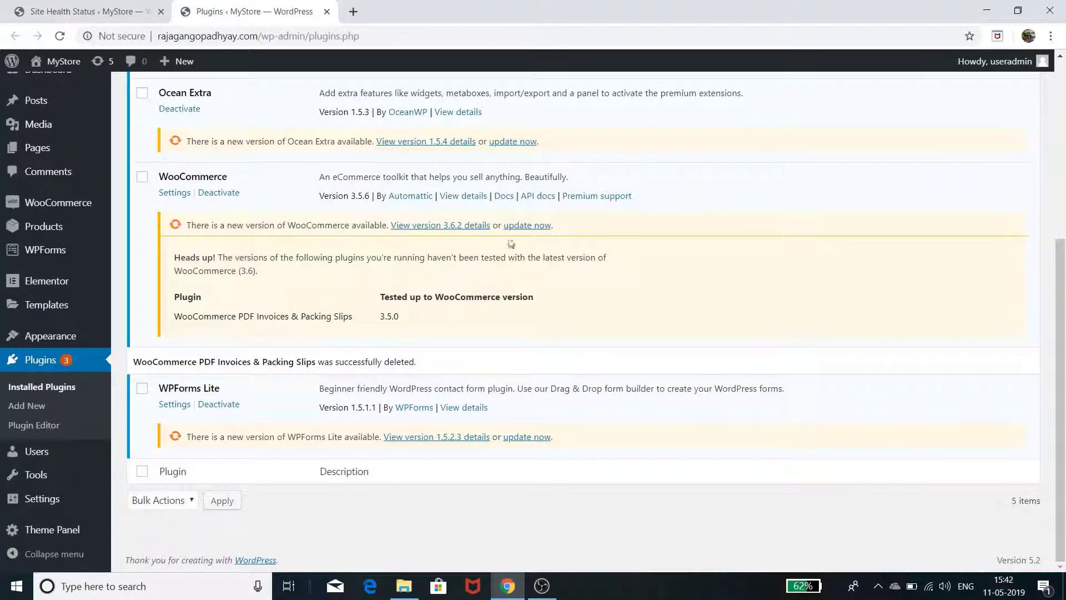
pyautogui.scroll(3, 301, 349)
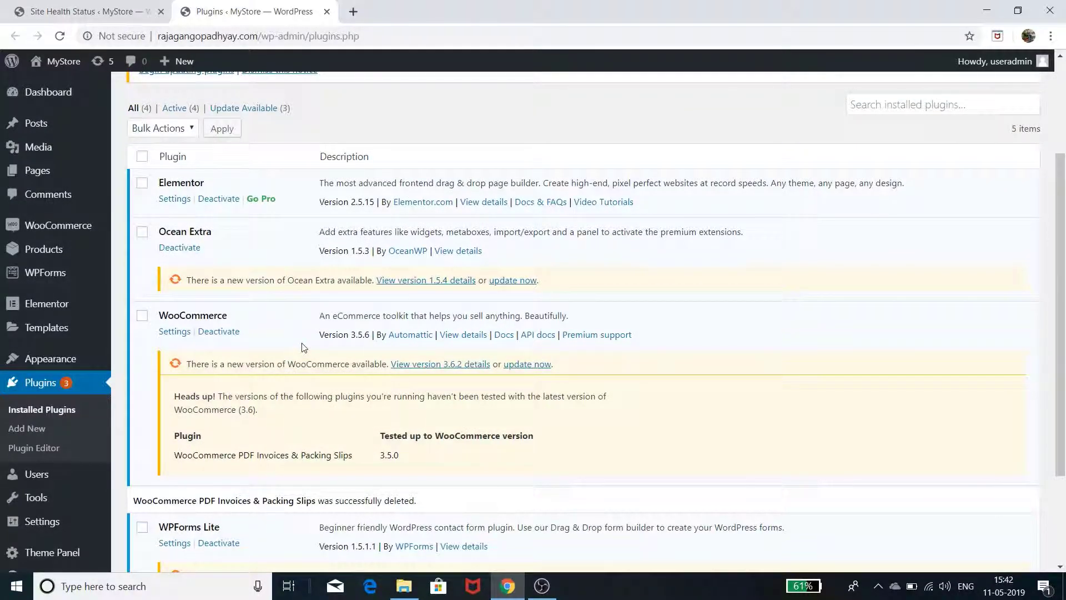
# Return to the open Site Health page and reload it to rerun the checks
pyautogui.click(86, 11)
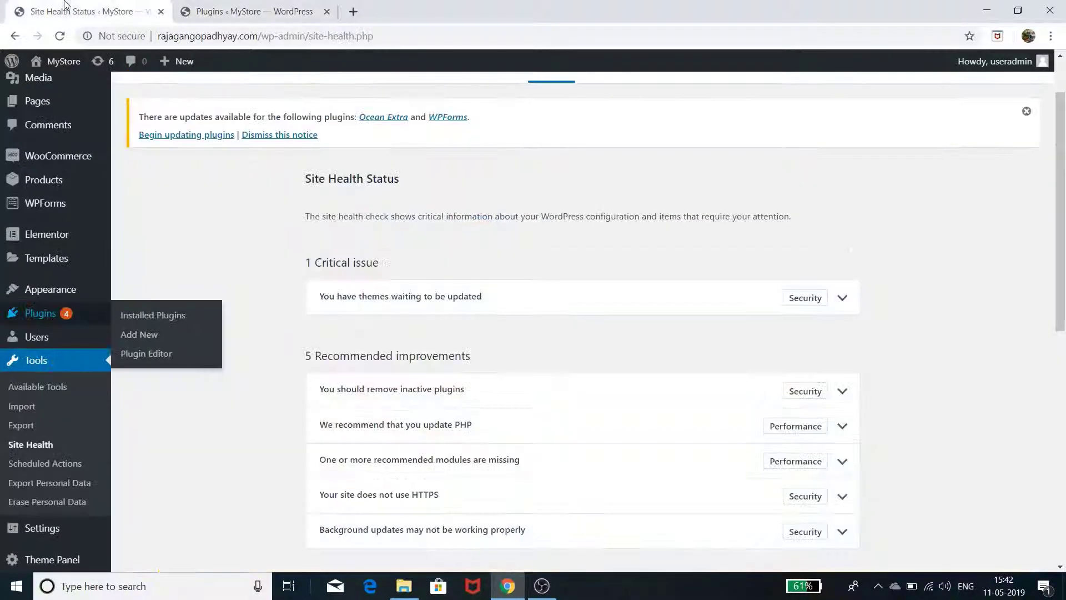
pyautogui.scroll(2, 542, 303)
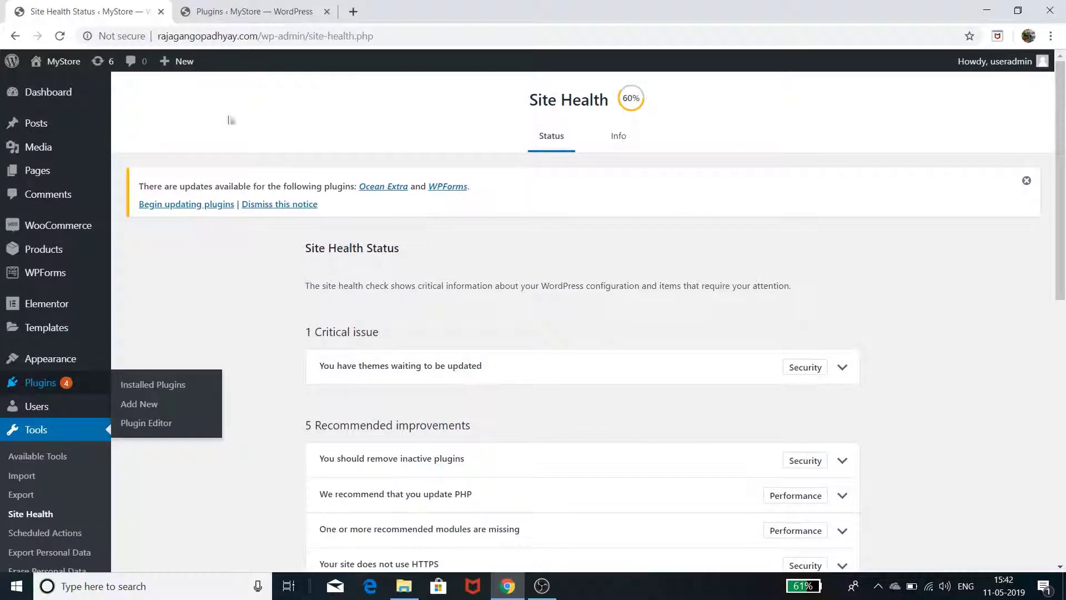
pyautogui.click(59, 36)
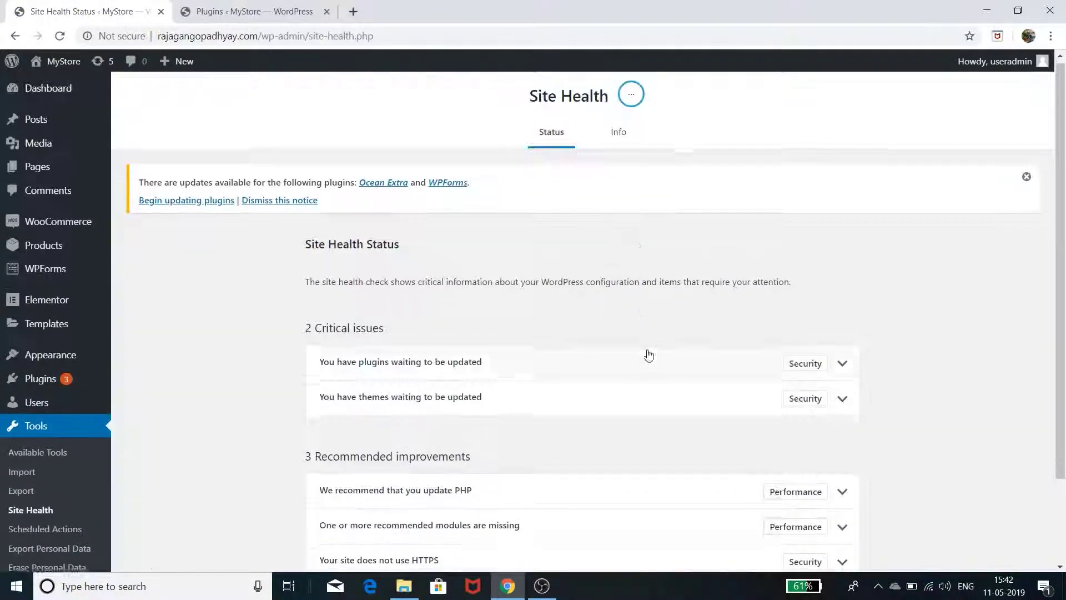
# Expand the passed tests and review the refreshed score, critical issues, recommended improvements and items with no issues
pyautogui.scroll(-2, 611, 444)
pyautogui.click(564, 519)
pyautogui.scroll(2, 314, 347)
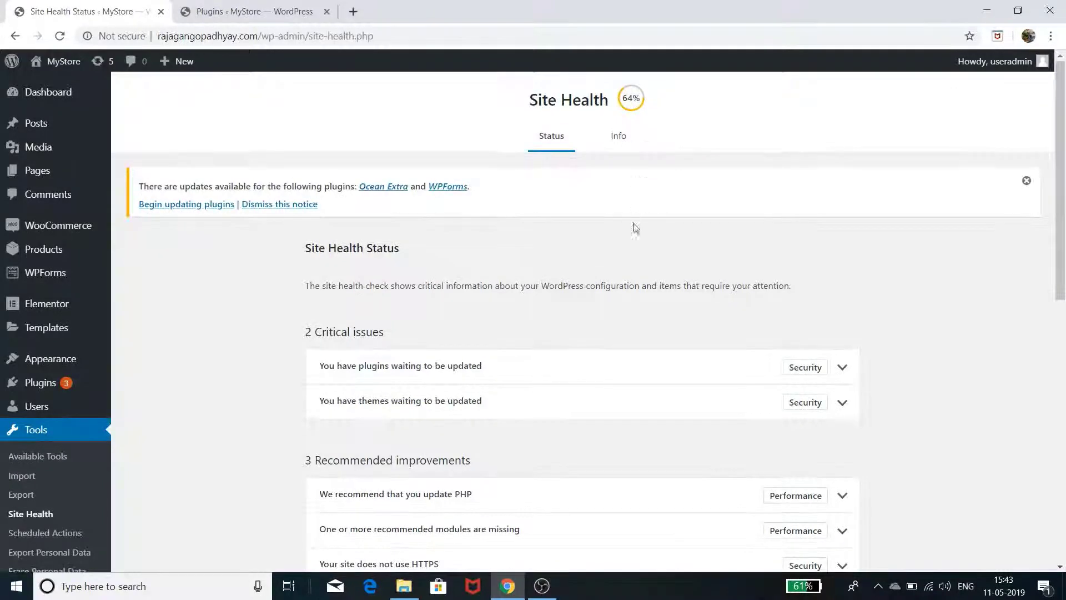
pyautogui.scroll(-3, 636, 228)
pyautogui.scroll(-3, 635, 258)
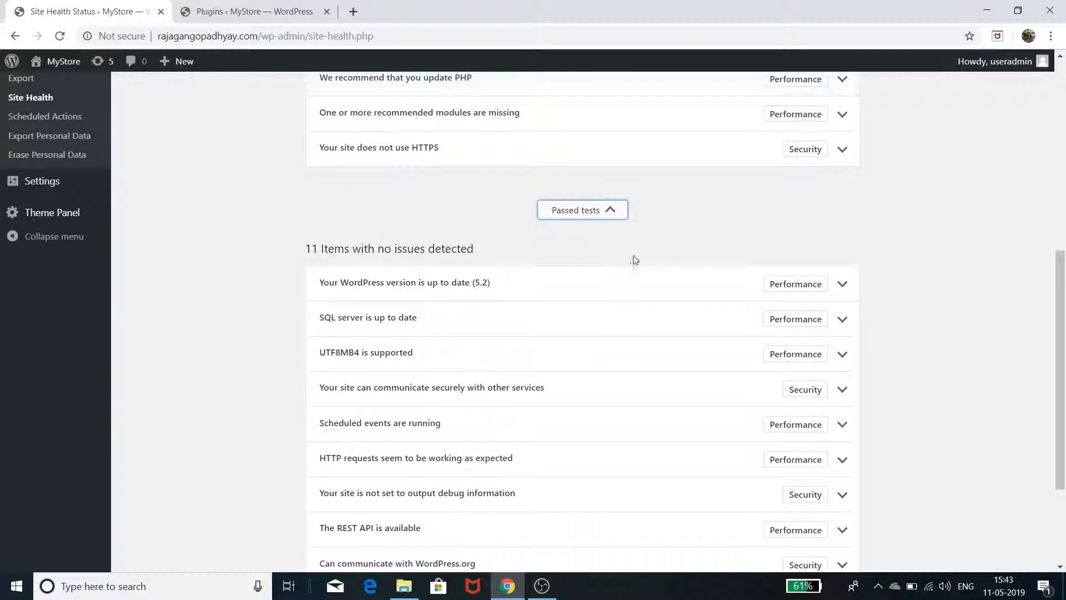
pyautogui.scroll(-3, 635, 259)
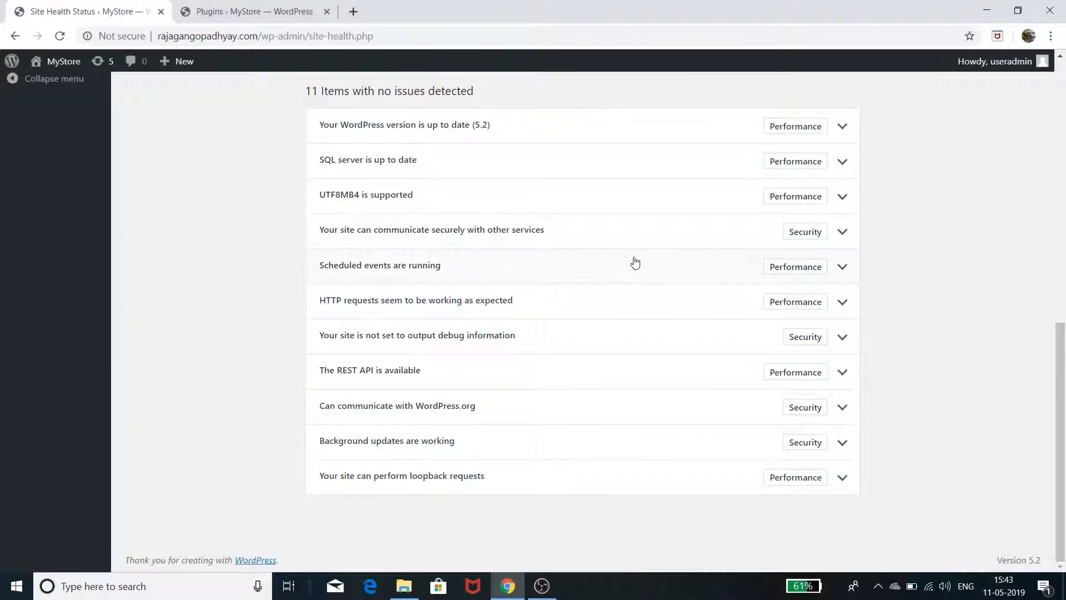
pyautogui.scroll(8, 636, 262)
pyautogui.scroll(-1, 636, 262)
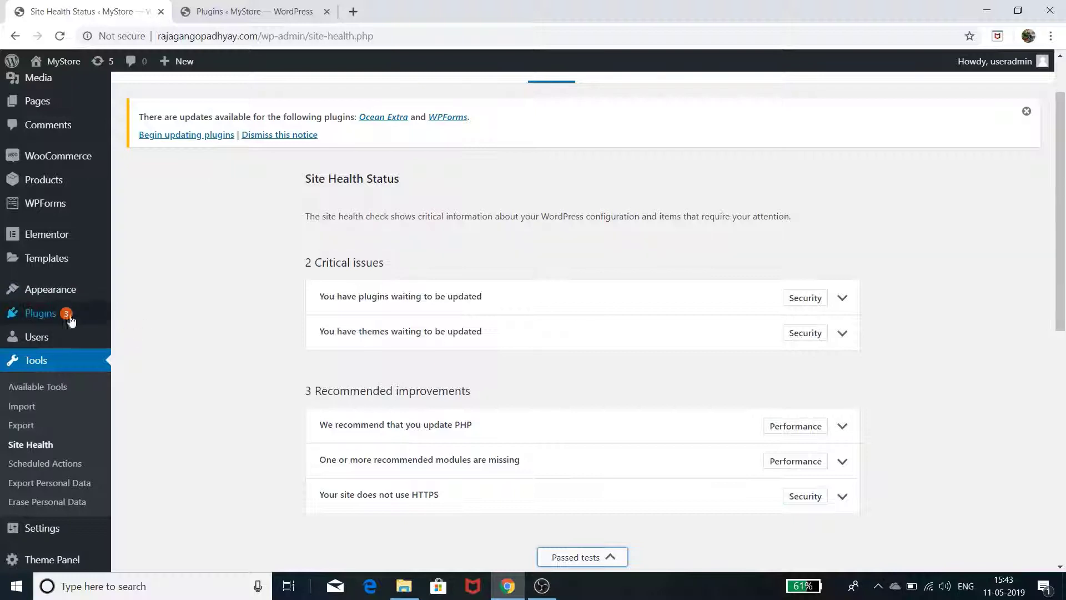
# Open the Installed Plugins page in another browser tab and look through the plugin list
pyautogui.moveTo(55, 317)
pyautogui.rightClick(127, 316)
pyautogui.click(157, 323)
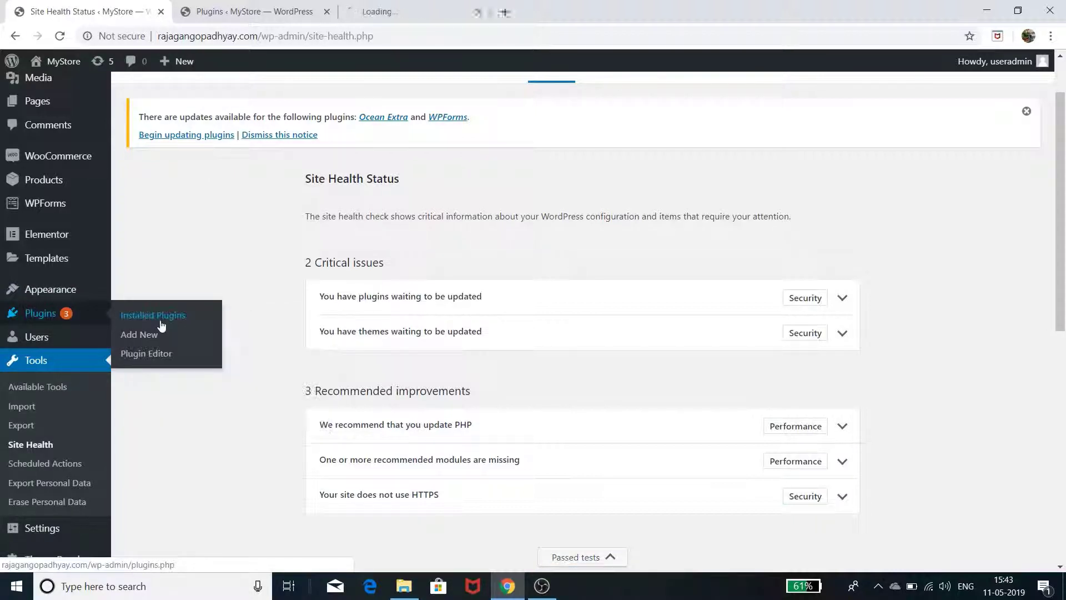
pyautogui.click(431, 11)
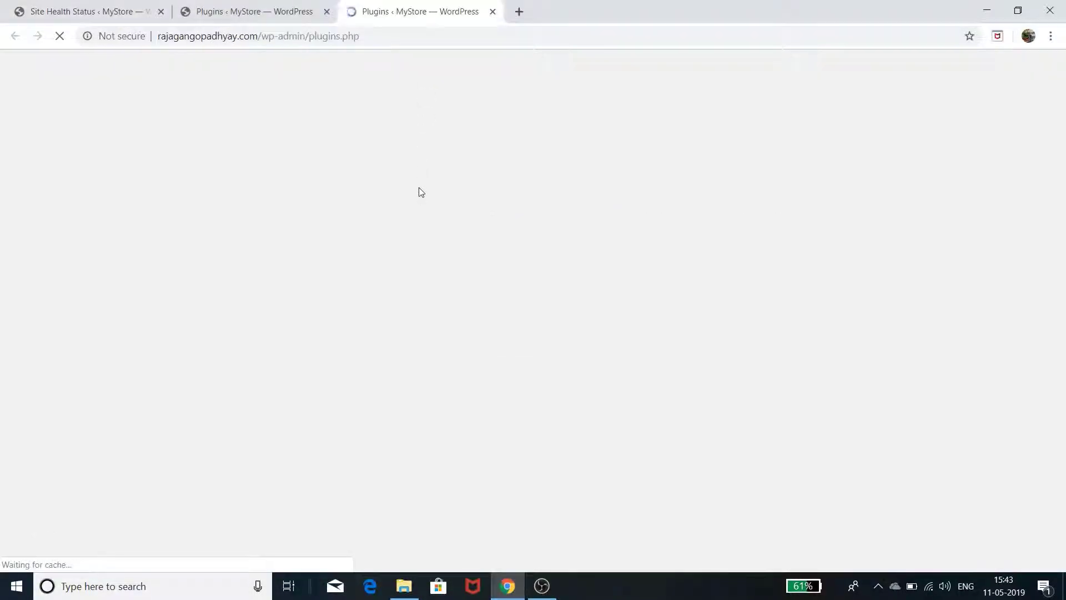
pyautogui.scroll(-3, 375, 249)
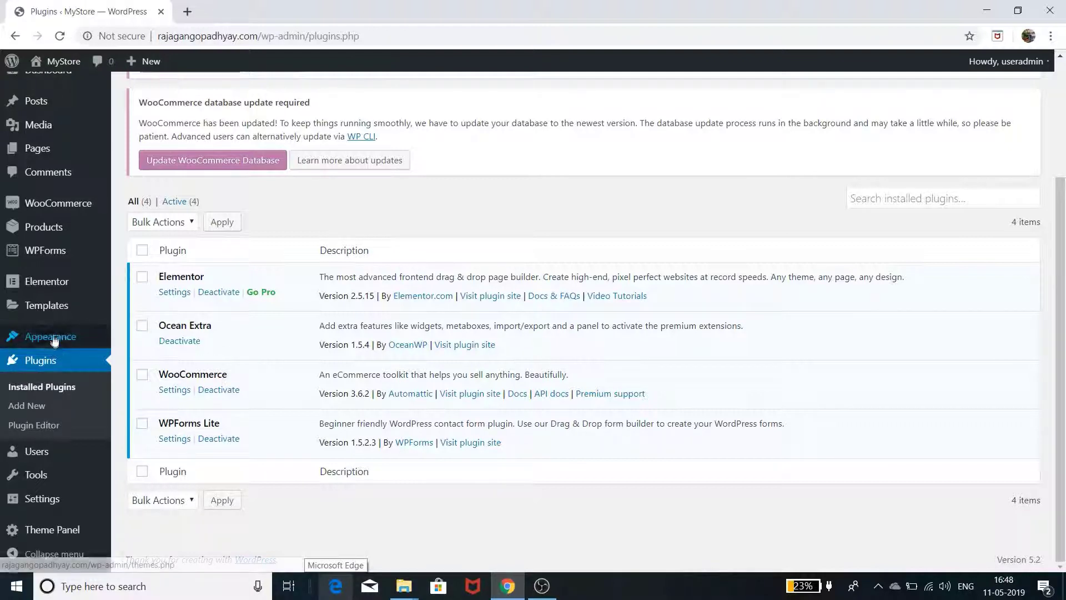
# Open the Site Health page in a new browser tab and switch to it
pyautogui.moveTo(53, 340)
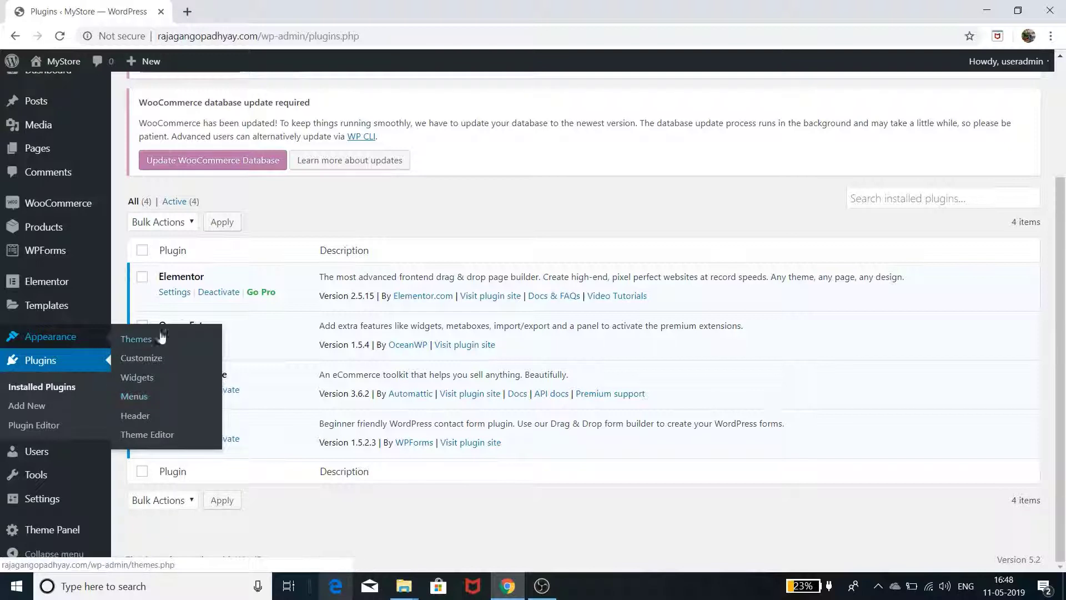
pyautogui.moveTo(32, 485)
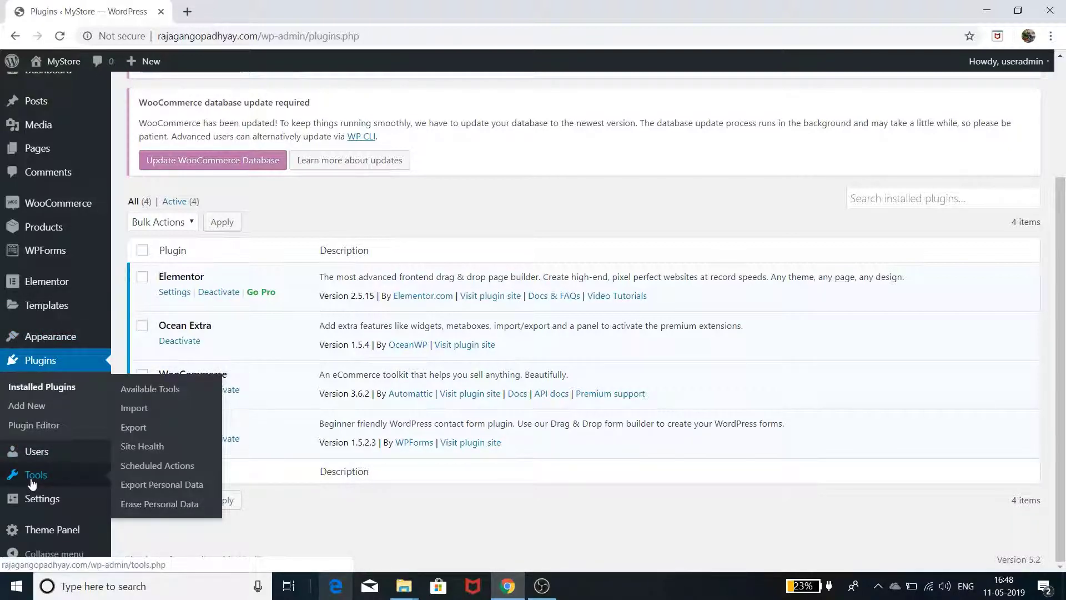
pyautogui.rightClick(154, 446)
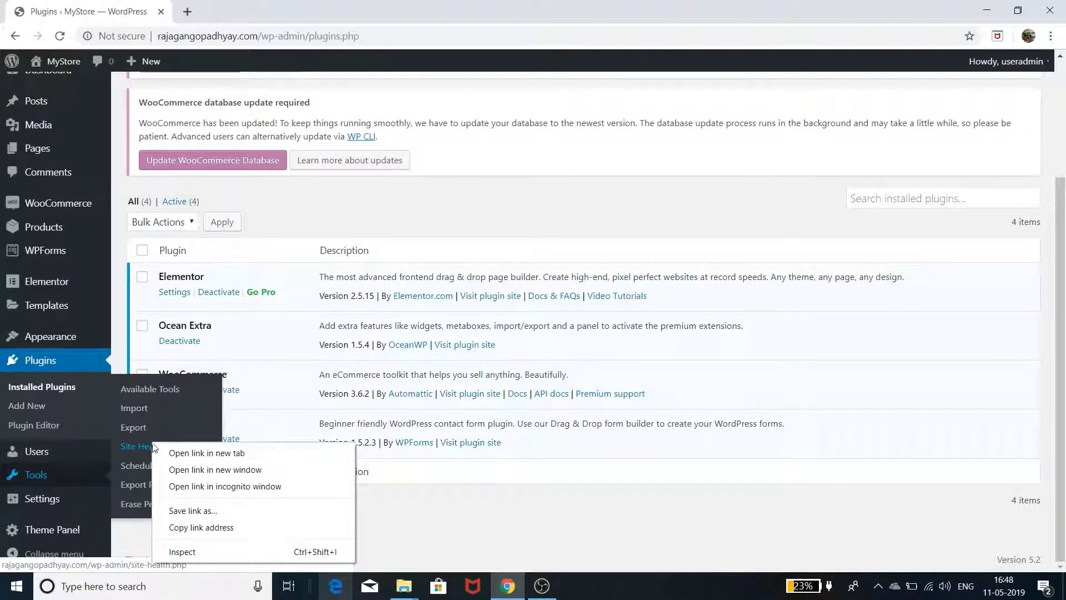
pyautogui.click(172, 451)
pyautogui.click(248, 13)
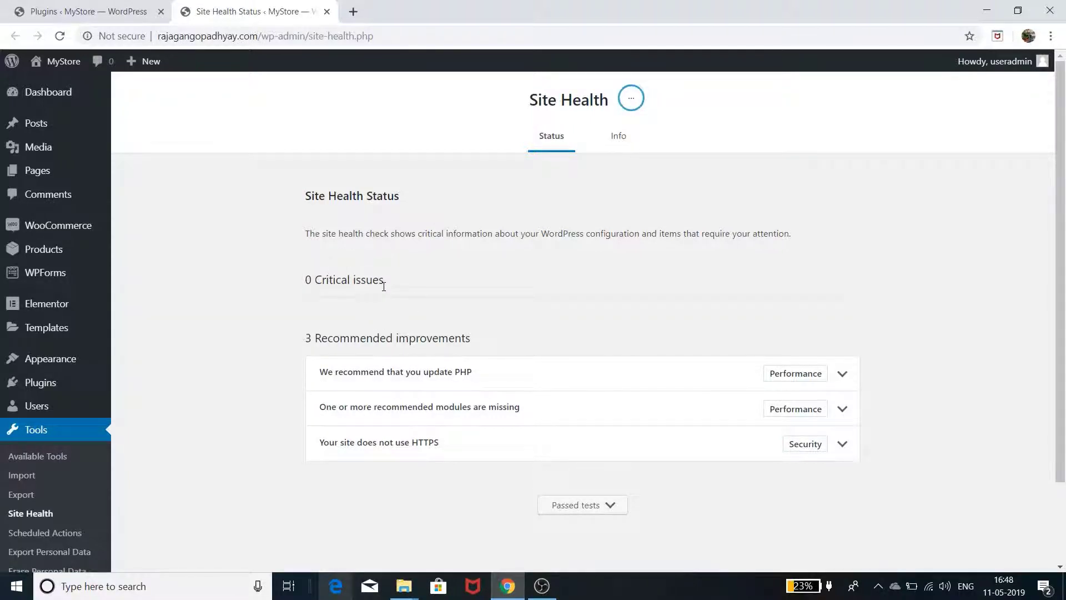
# Expand the passed tests and compare the remaining recommended improvements, the overall score and the items with no issues
pyautogui.scroll(-2, 683, 345)
pyautogui.click(576, 413)
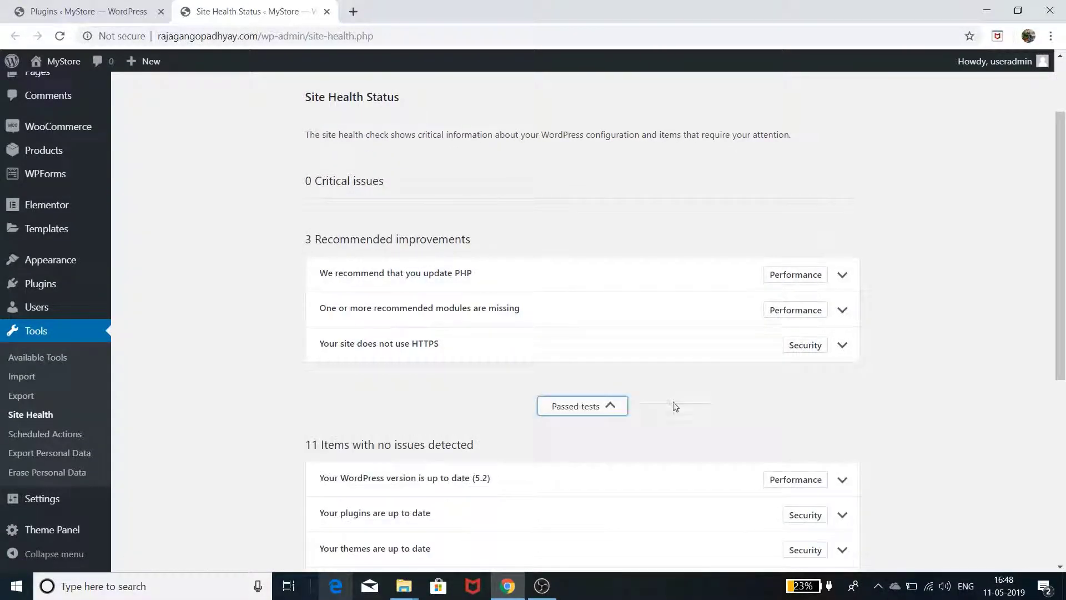
pyautogui.scroll(-6, 674, 407)
pyautogui.scroll(5, 644, 417)
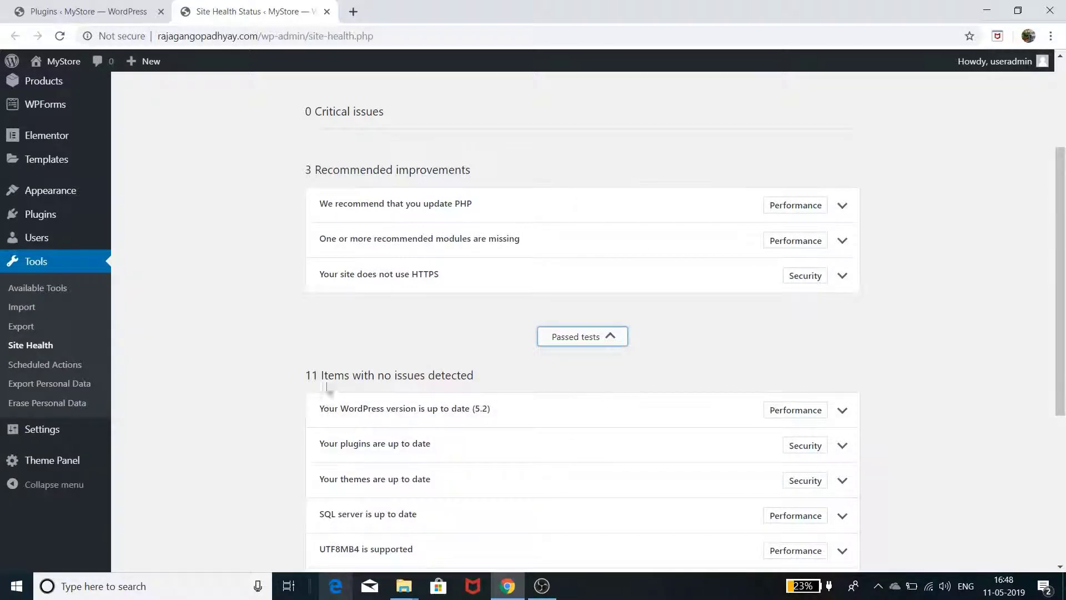
pyautogui.scroll(-5, 444, 396)
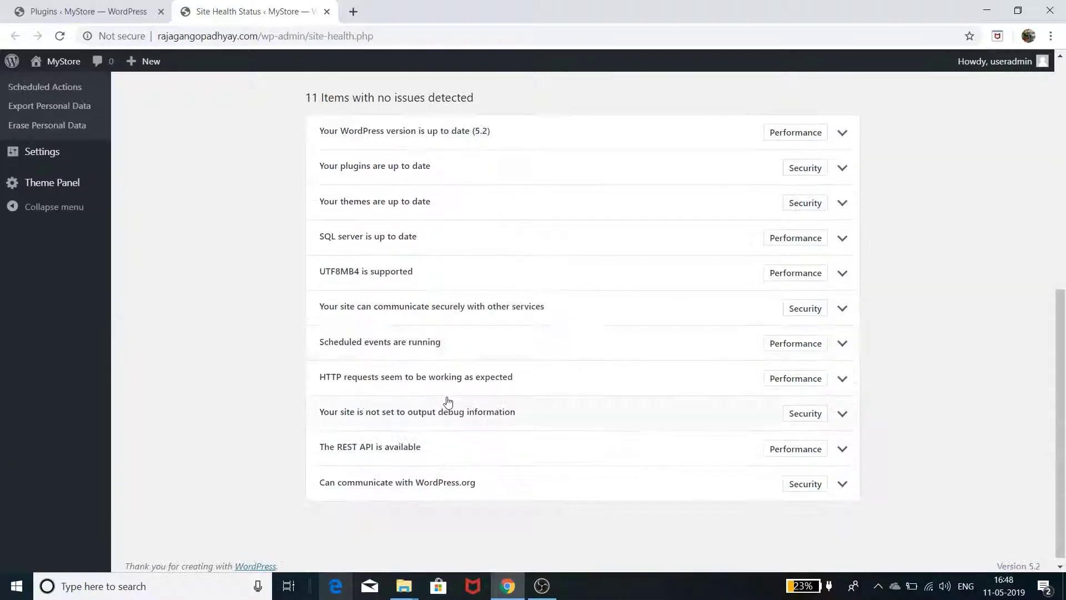
pyautogui.scroll(1, 448, 405)
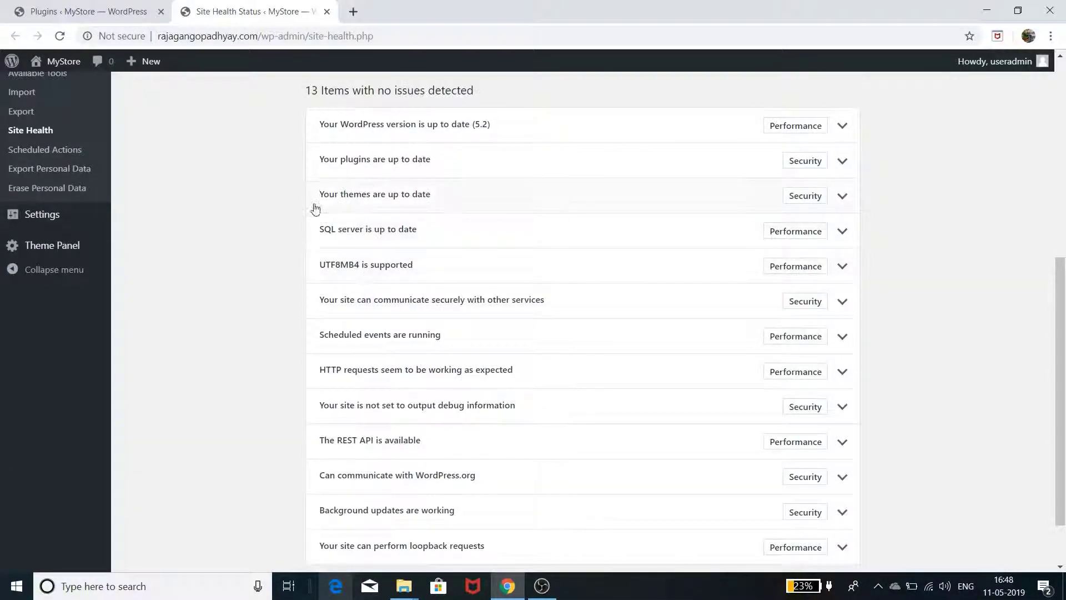
pyautogui.scroll(6, 386, 305)
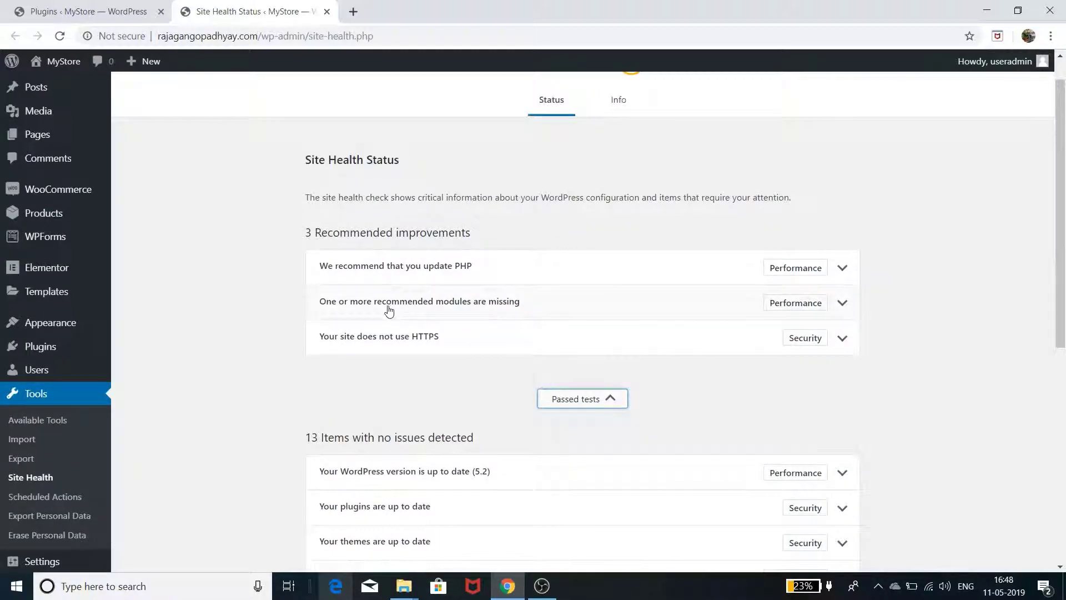
pyautogui.scroll(-5, 388, 309)
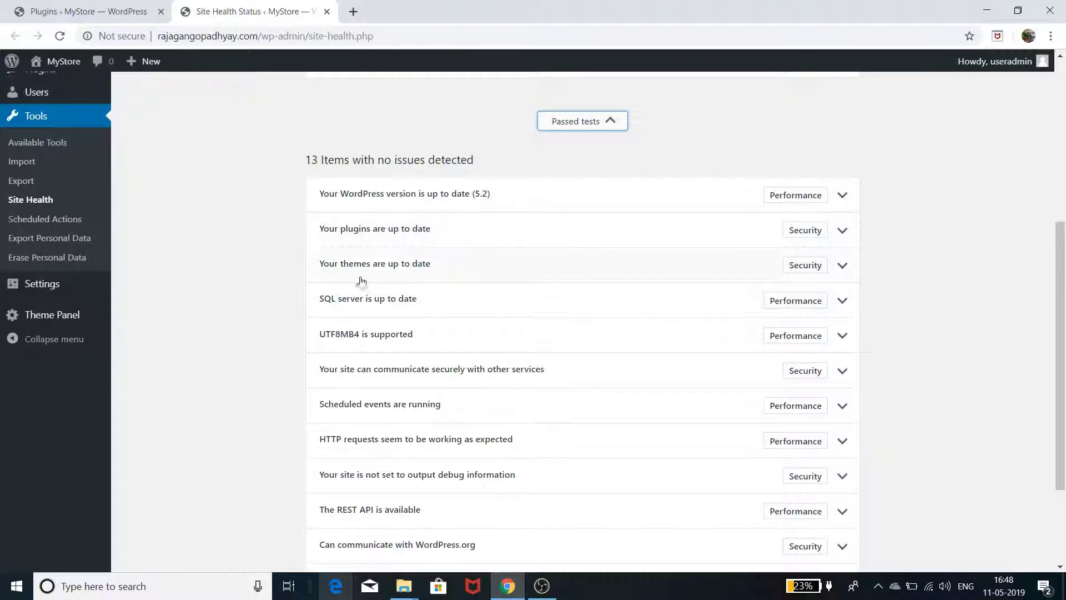
pyautogui.scroll(6, 405, 327)
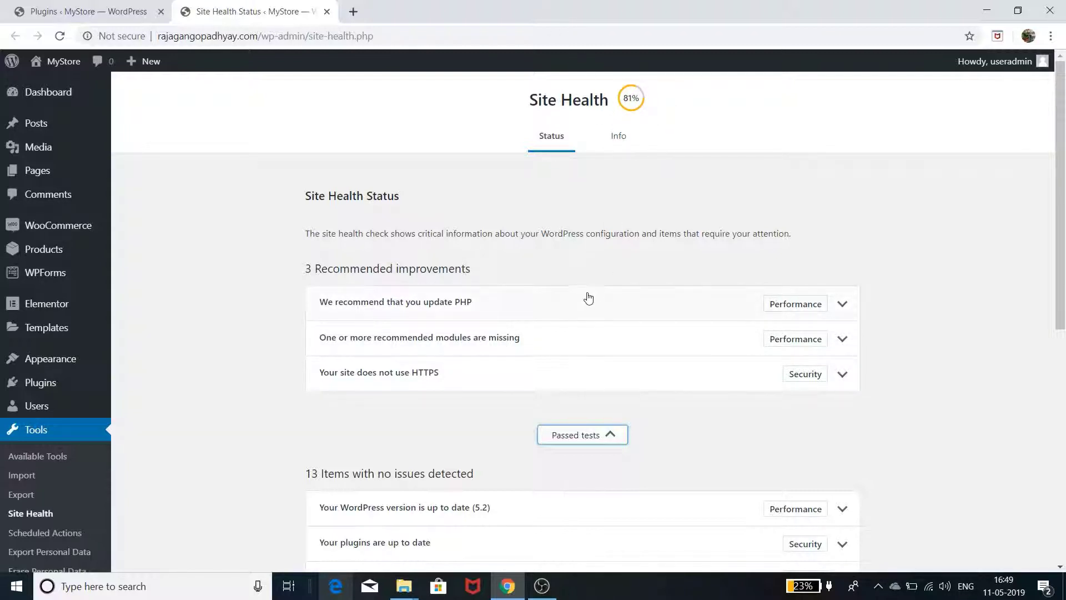
pyautogui.scroll(-8, 588, 300)
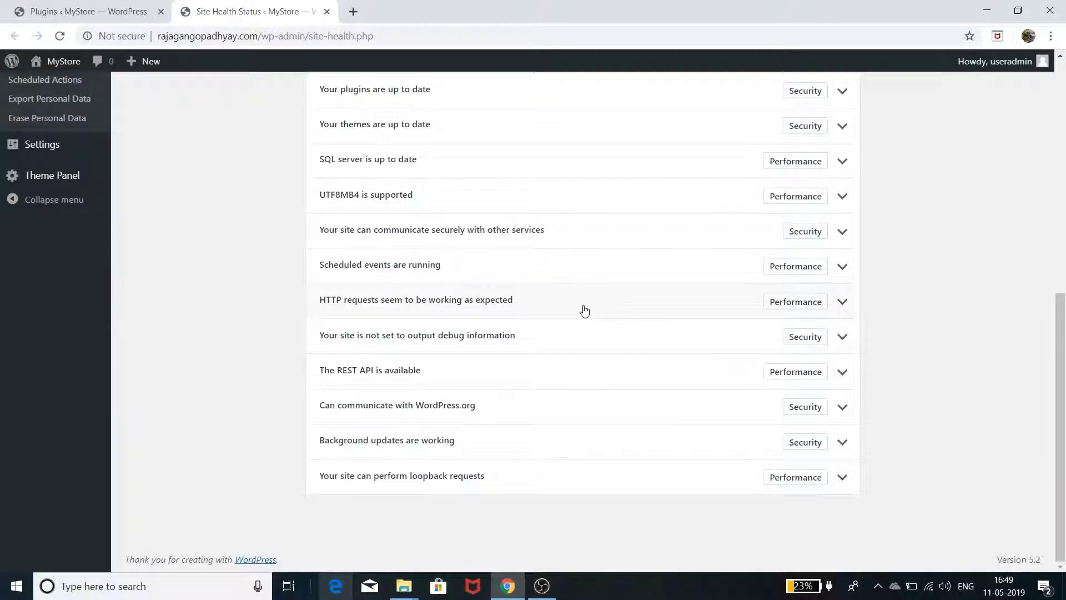
pyautogui.scroll(7, 584, 307)
pyautogui.scroll(-3, 584, 310)
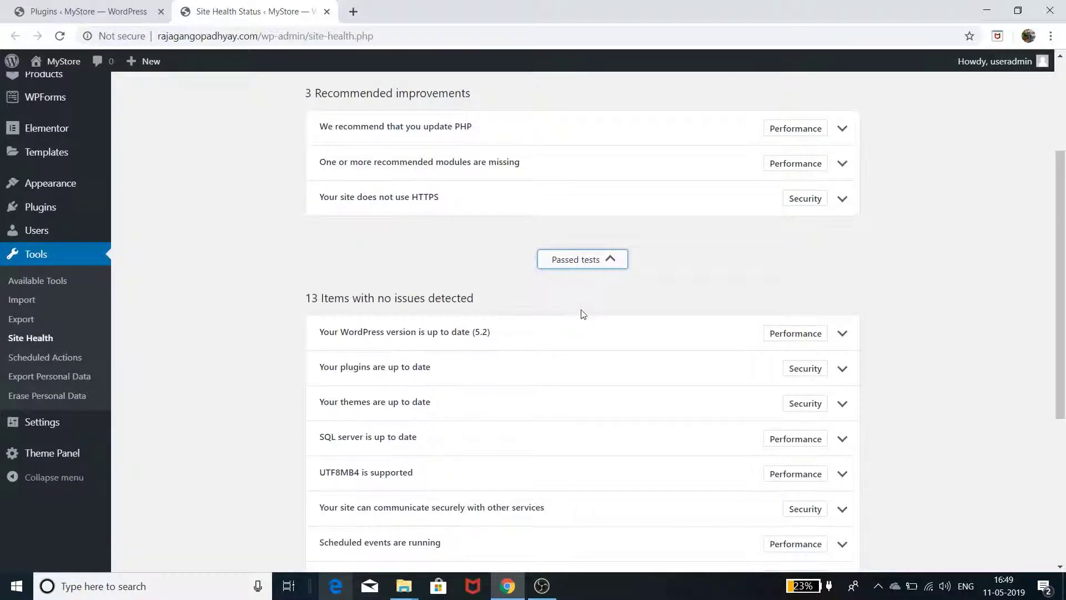
# Examine the remaining recommended improvements, the full list of passed tests and the overall score on the Site Health status page
pyautogui.scroll(-3, 583, 314)
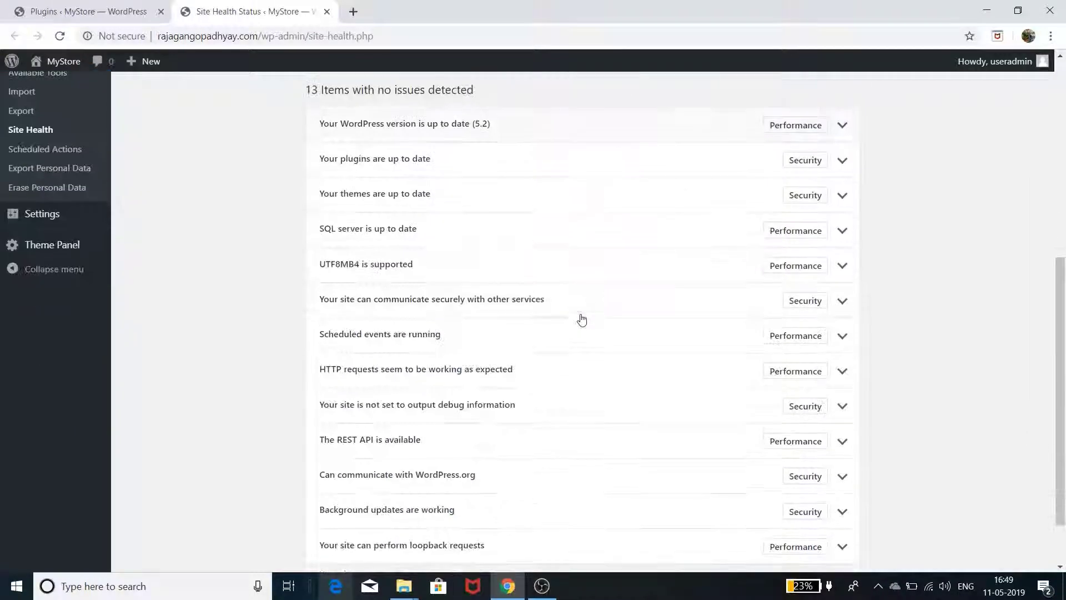
pyautogui.scroll(5, 582, 320)
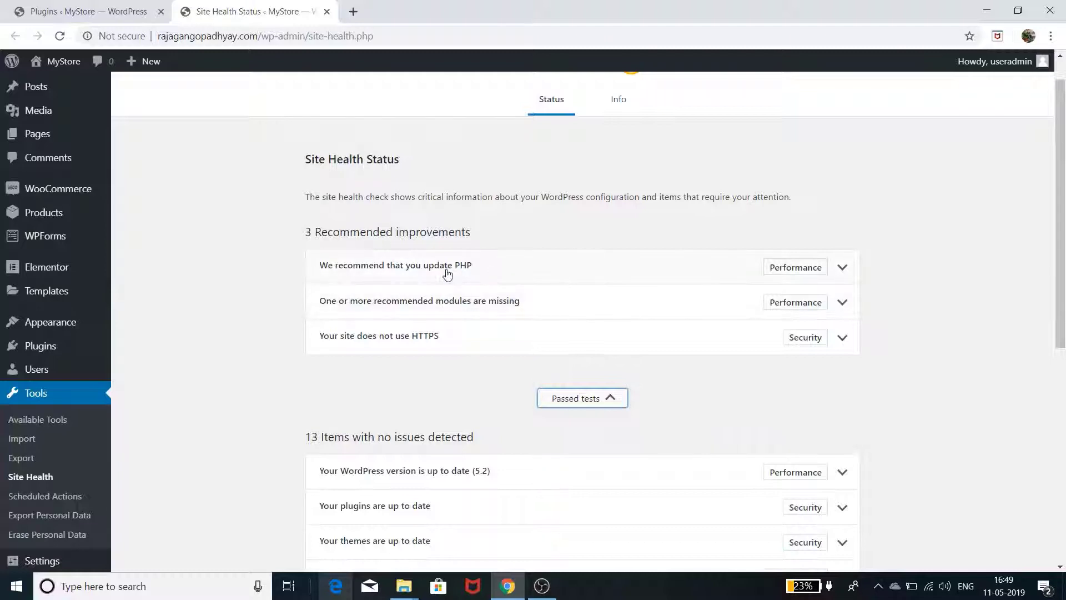
pyautogui.scroll(-2, 436, 445)
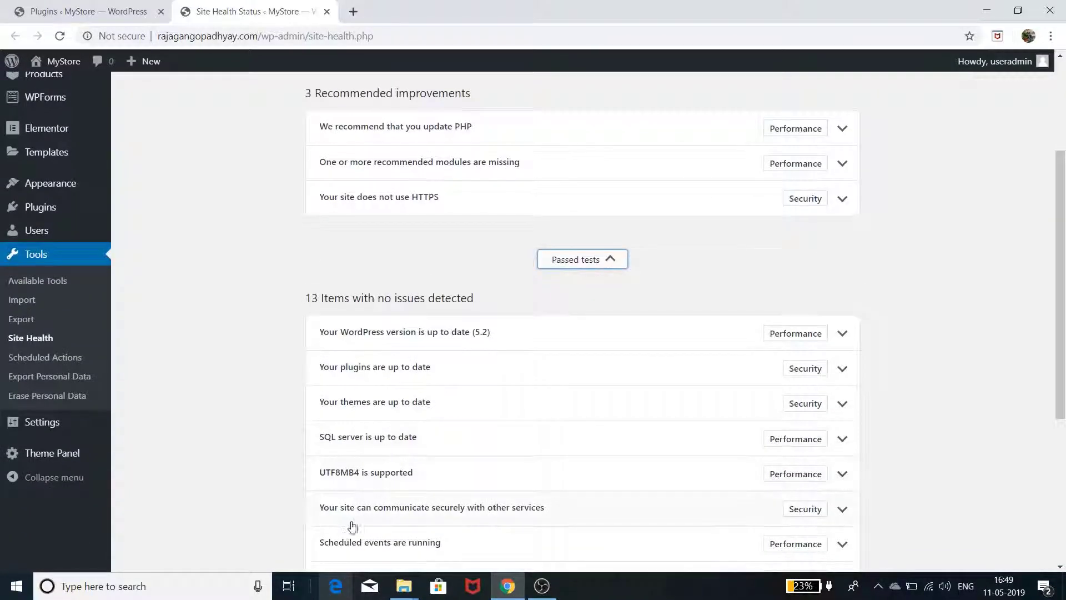
pyautogui.scroll(-2, 553, 445)
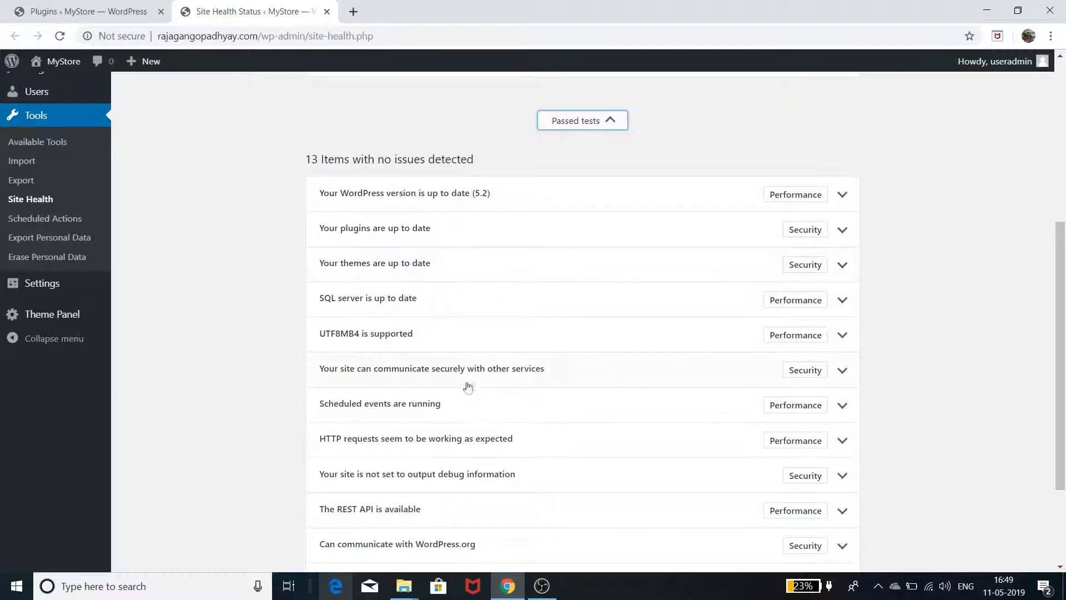
pyautogui.scroll(-2, 469, 390)
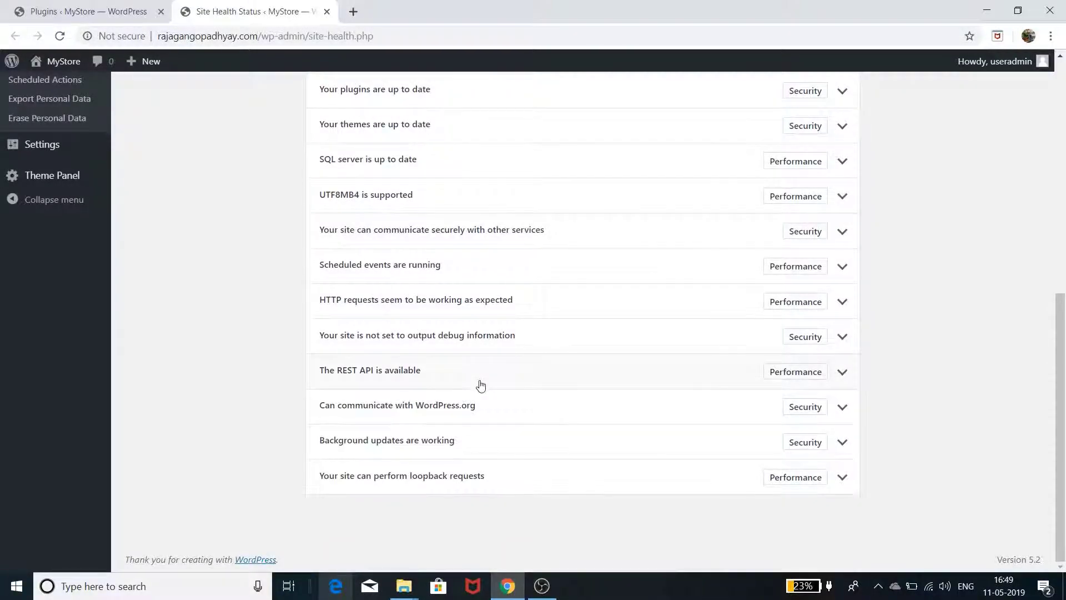
pyautogui.scroll(7, 480, 386)
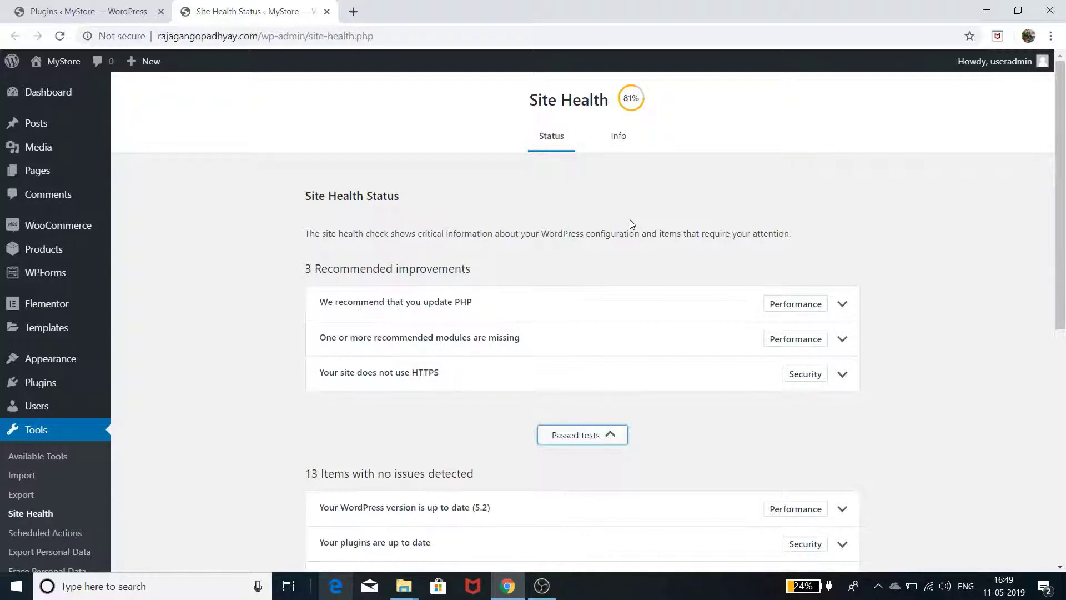
pyautogui.moveTo(622, 96); pyautogui.dragTo(643, 105)
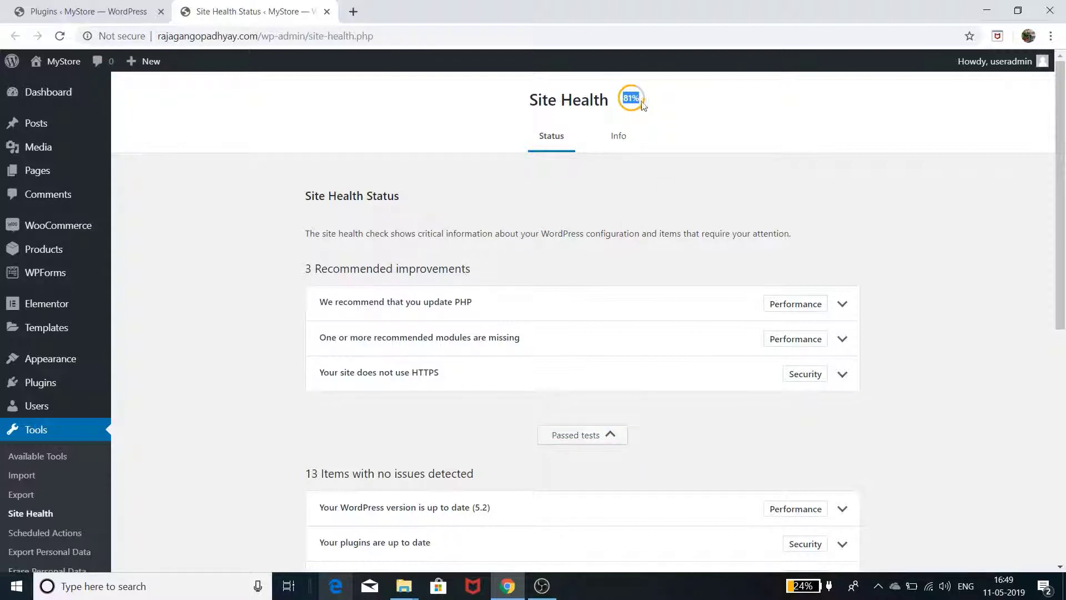
pyautogui.click(642, 165)
pyautogui.scroll(-5, 730, 347)
pyautogui.scroll(-3, 729, 351)
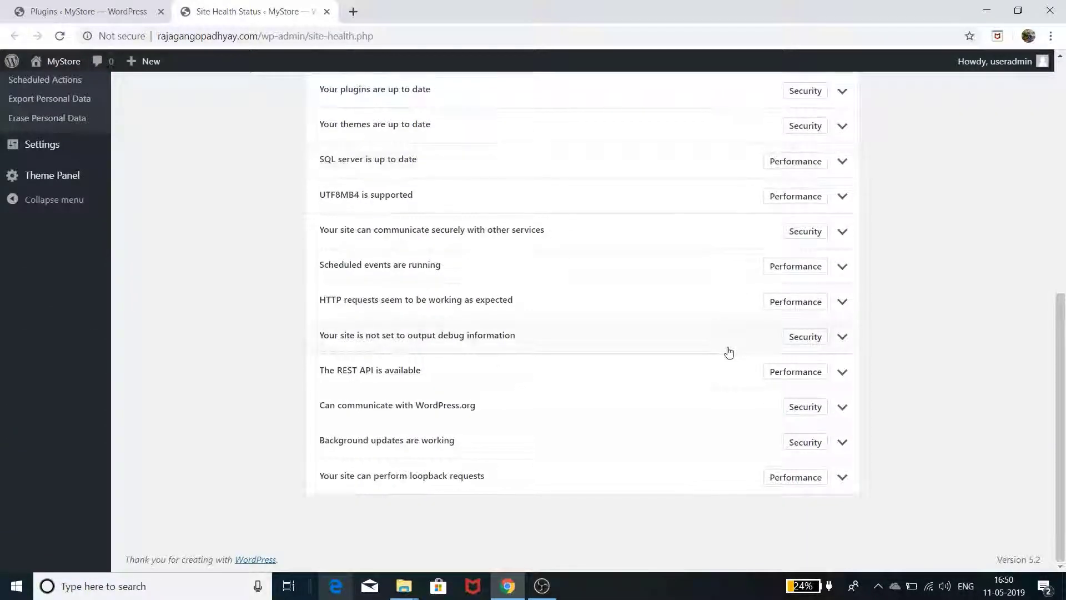
pyautogui.scroll(8, 725, 353)
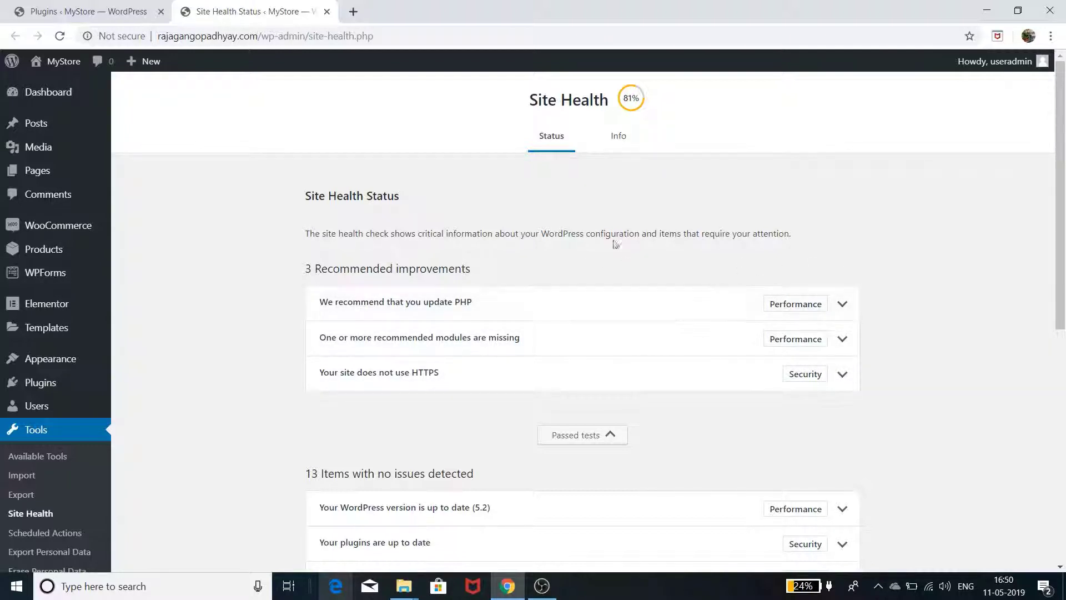
pyautogui.scroll(-3, 632, 323)
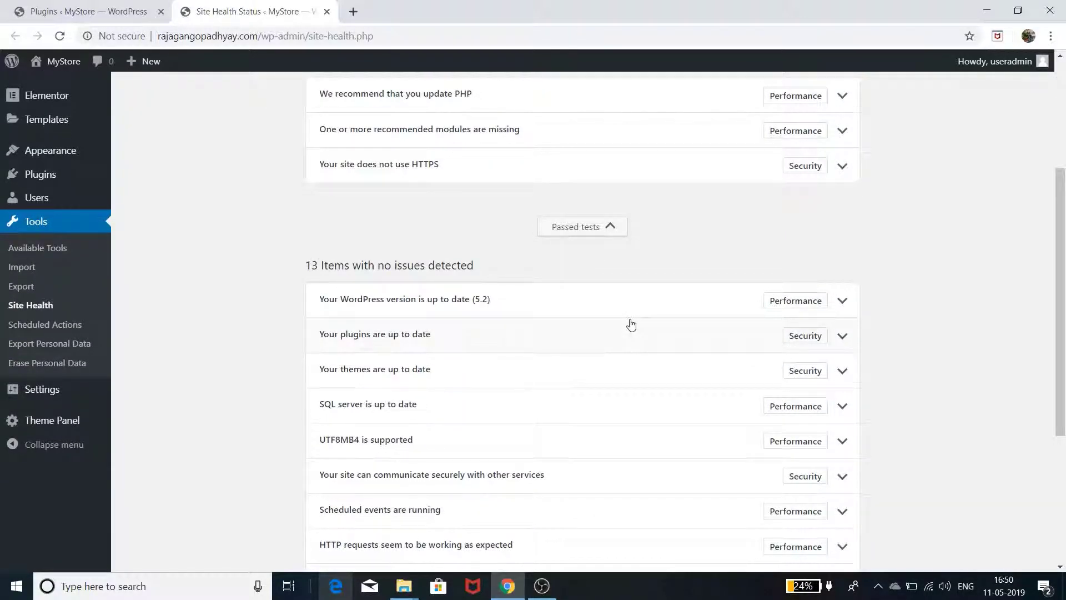
pyautogui.scroll(3, 633, 327)
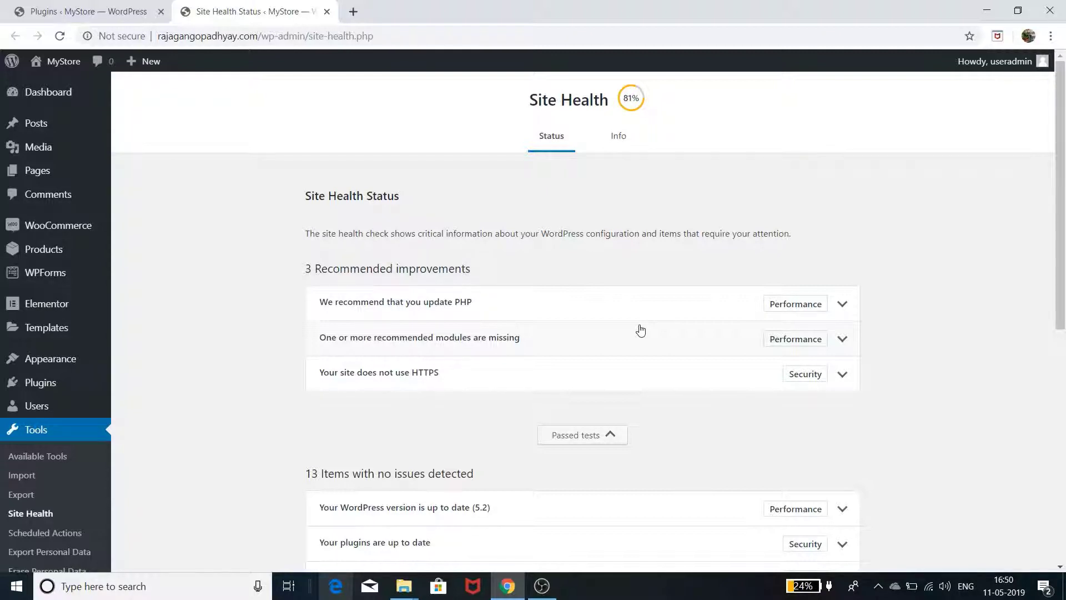
pyautogui.scroll(-3, 641, 330)
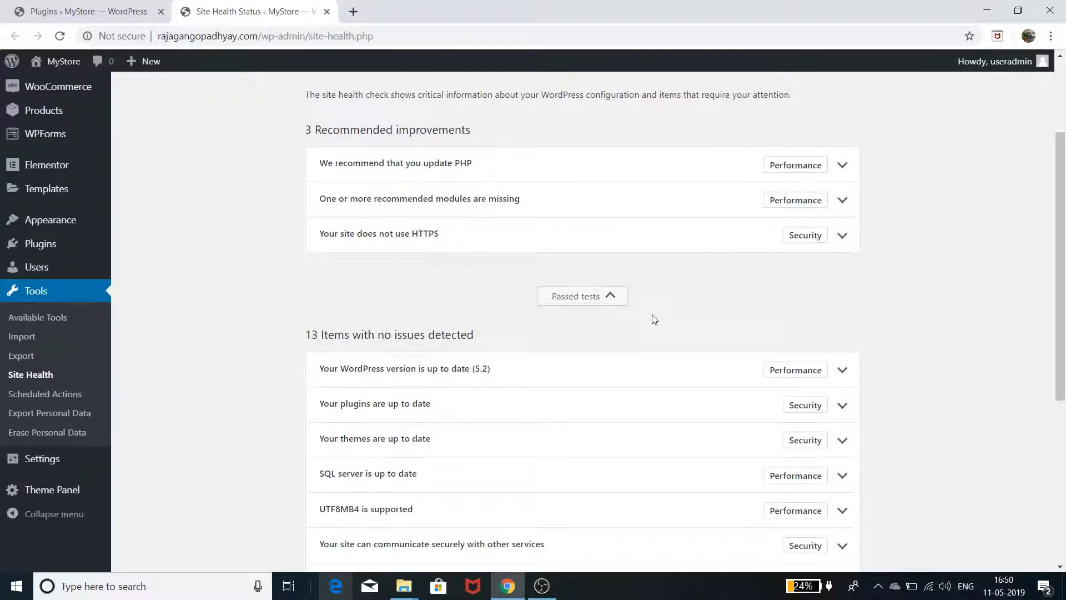
pyautogui.scroll(-5, 654, 319)
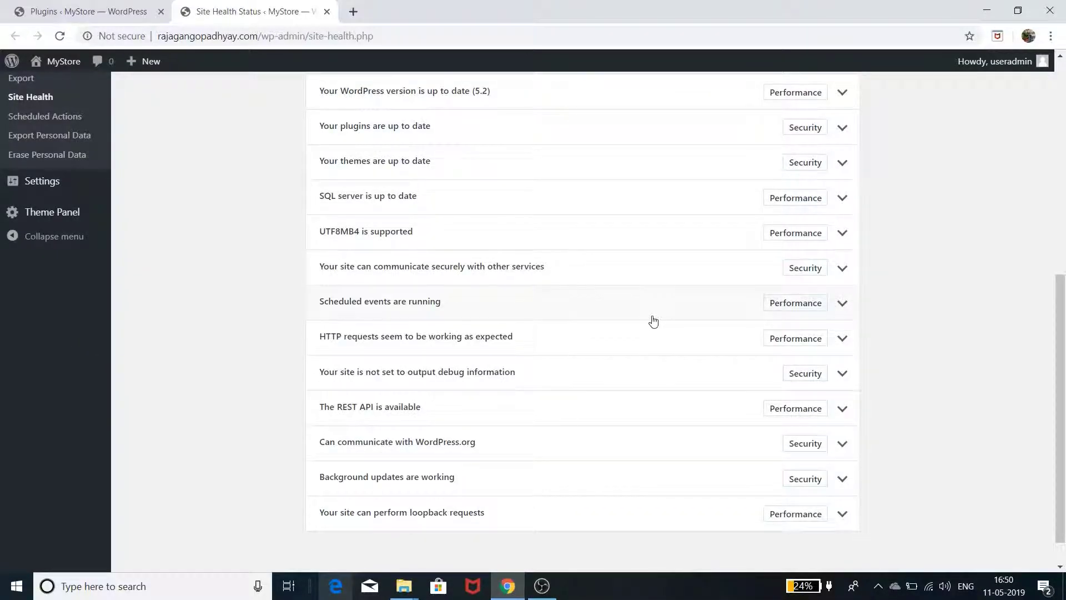
pyautogui.scroll(8, 654, 321)
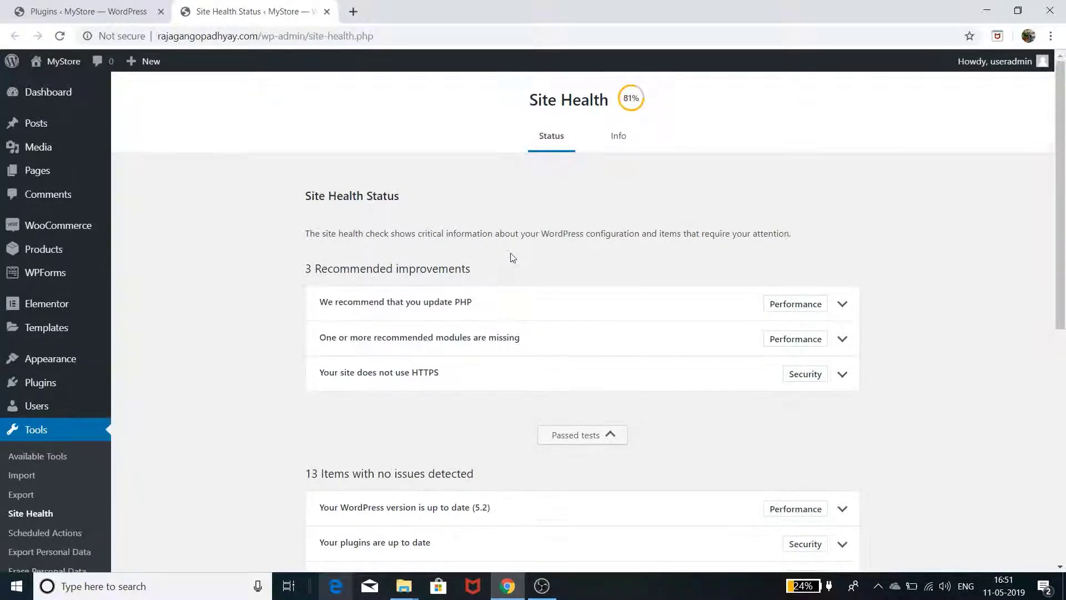
pyautogui.scroll(-5, 514, 261)
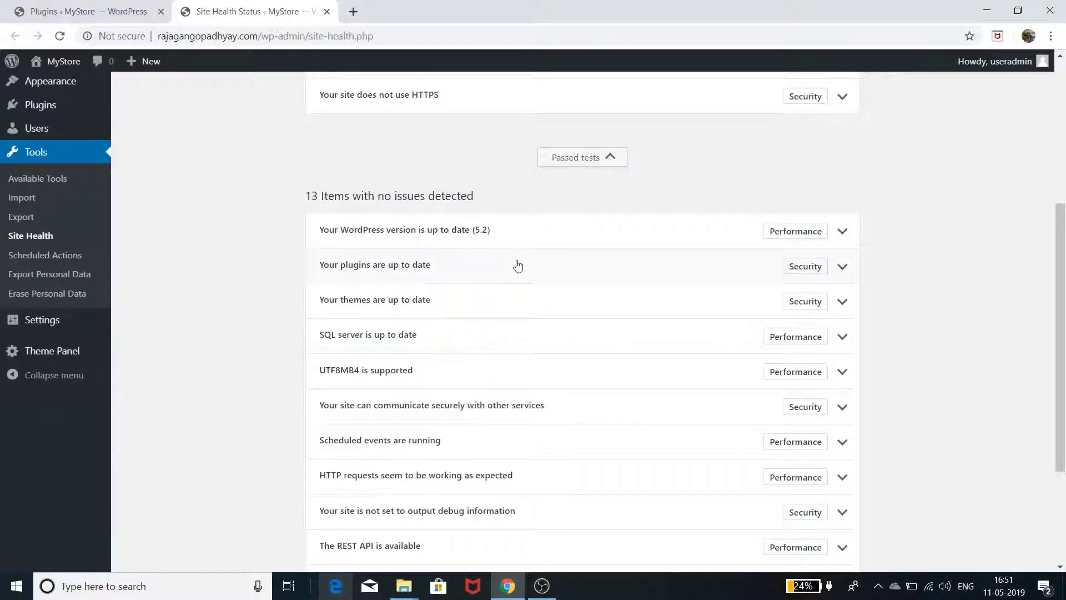
pyautogui.scroll(-3, 533, 268)
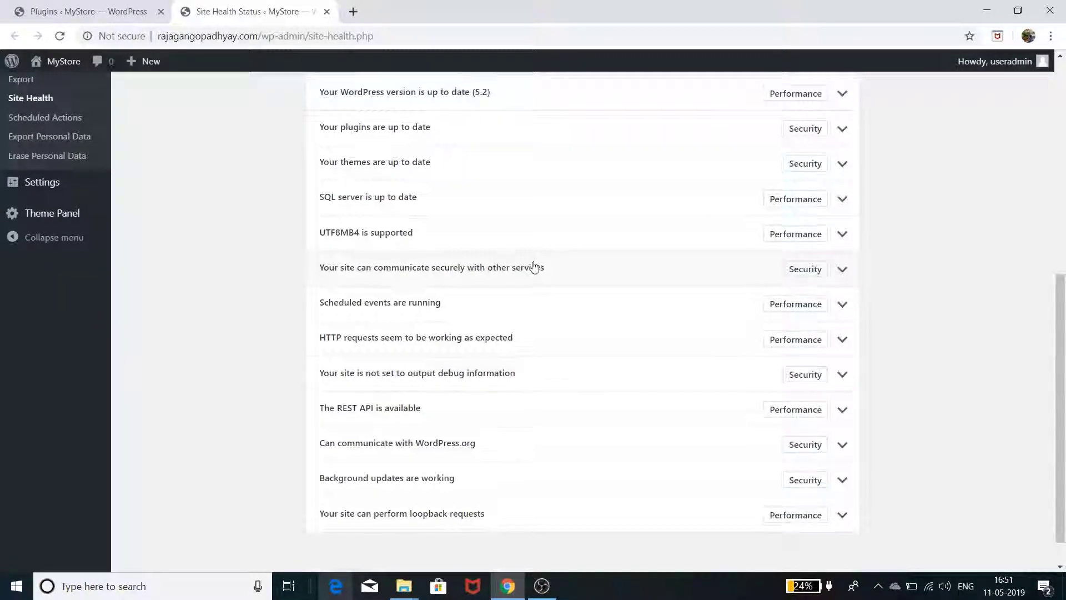
pyautogui.scroll(8, 541, 267)
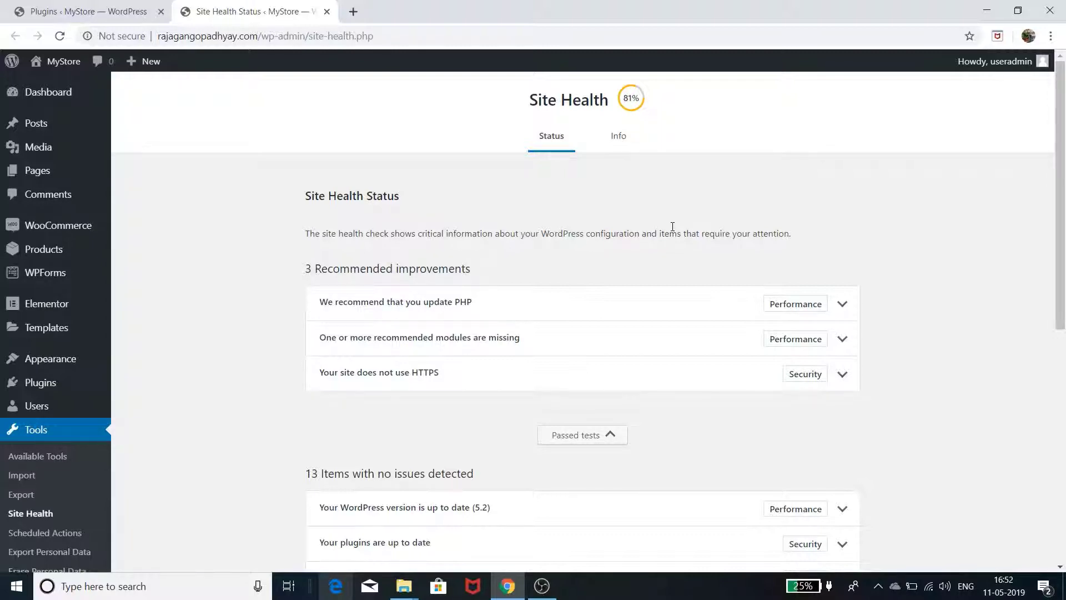
pyautogui.scroll(-6, 672, 226)
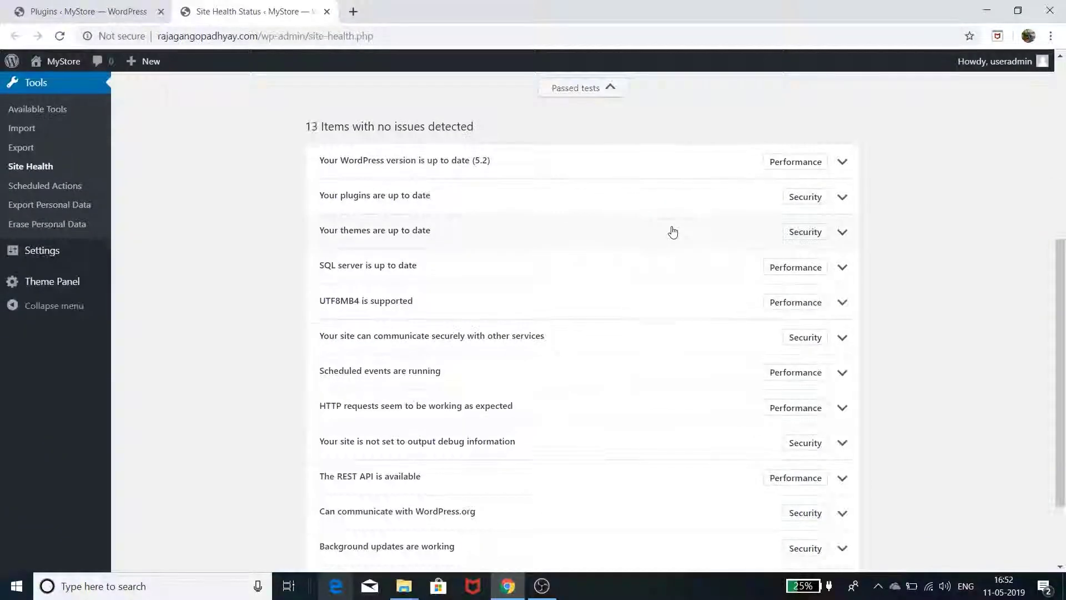